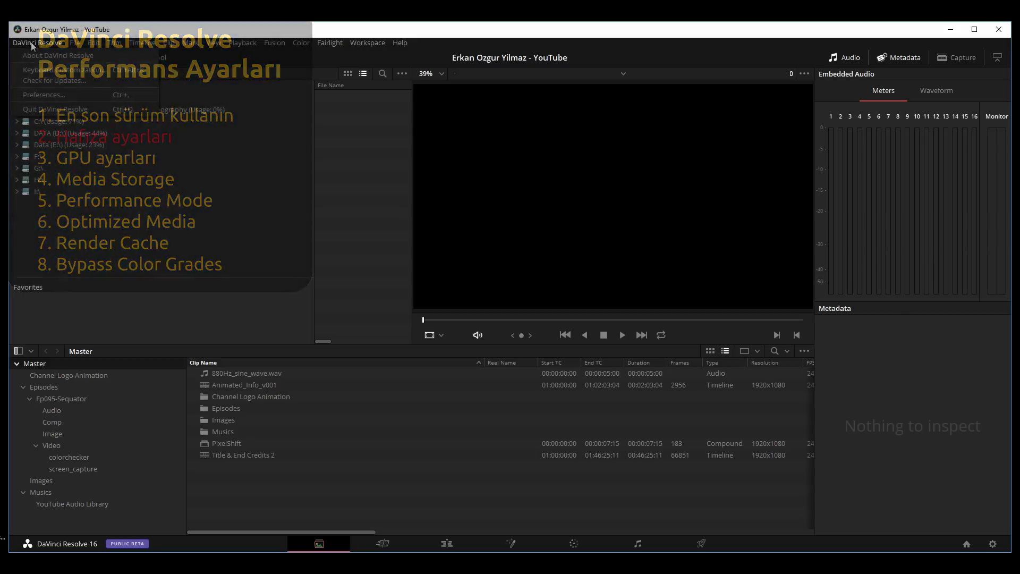
- Open Preferences to the Memory and GPU page: 95.9 GB memory limit, GPU processing mode Auto
left_click(45, 42)
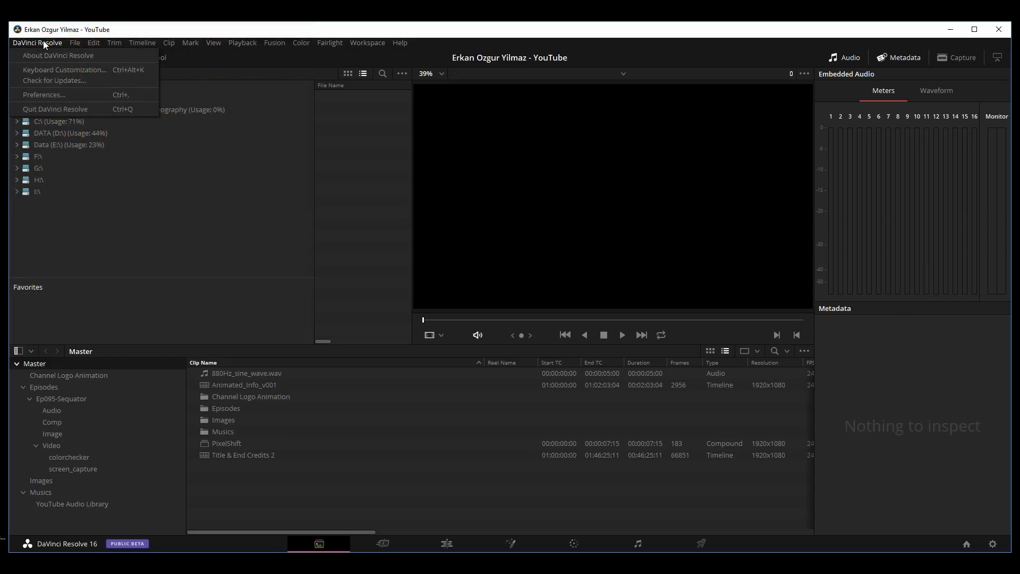
left_click(69, 94)
left_click(344, 118)
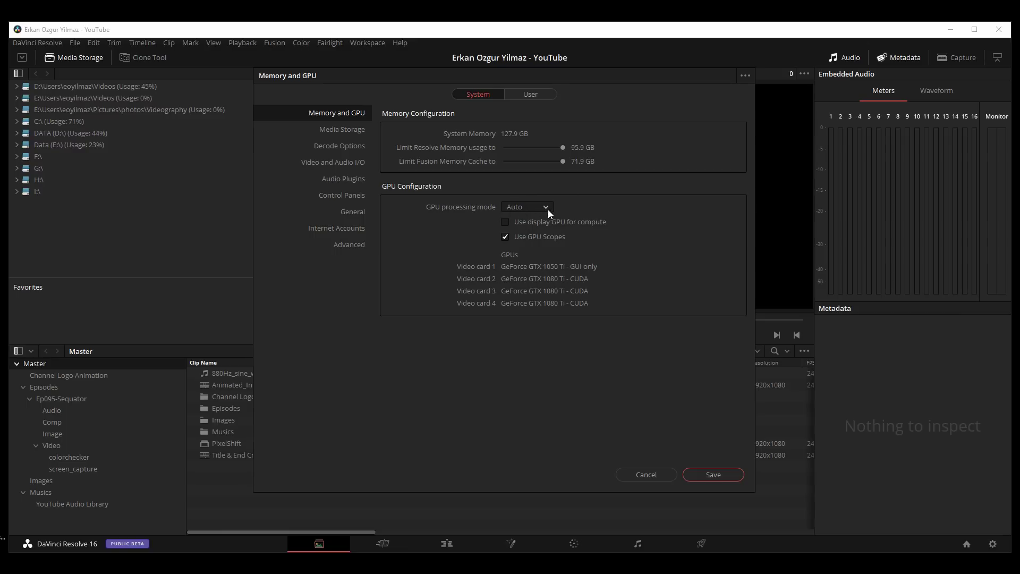
left_click(519, 210)
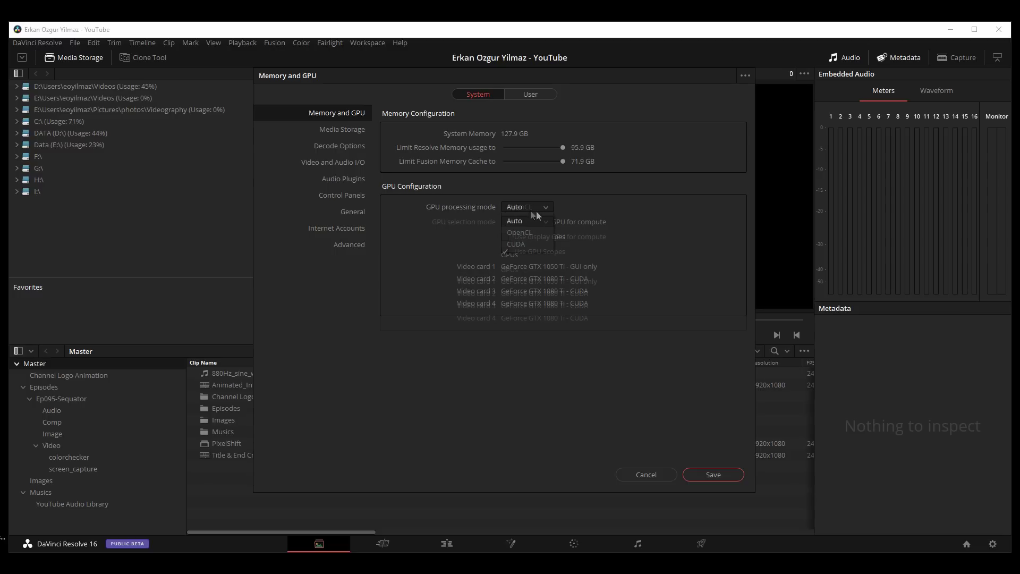
left_click(533, 211)
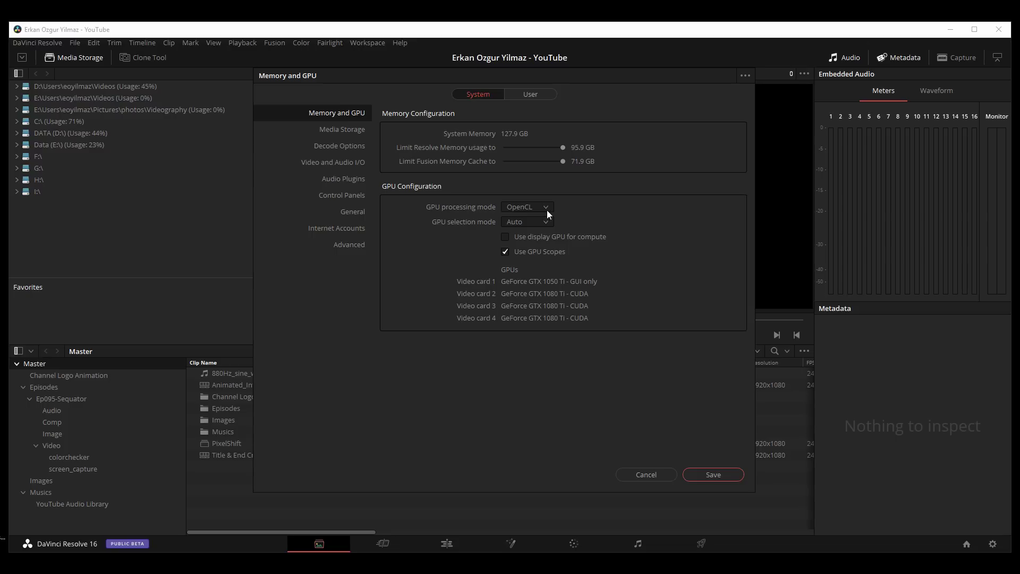
left_click(547, 205)
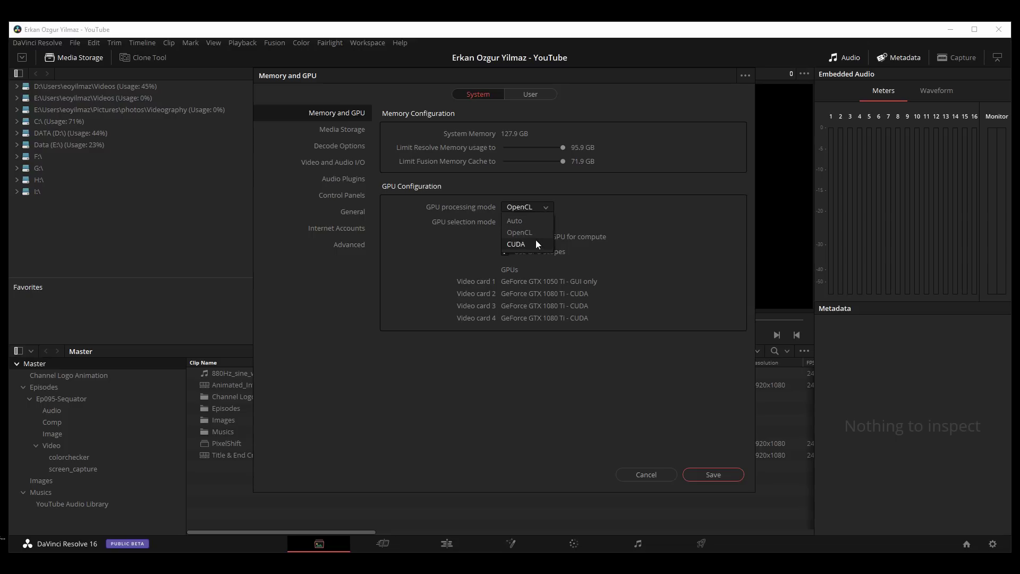
left_click(536, 244)
left_click(547, 208)
left_click(541, 218)
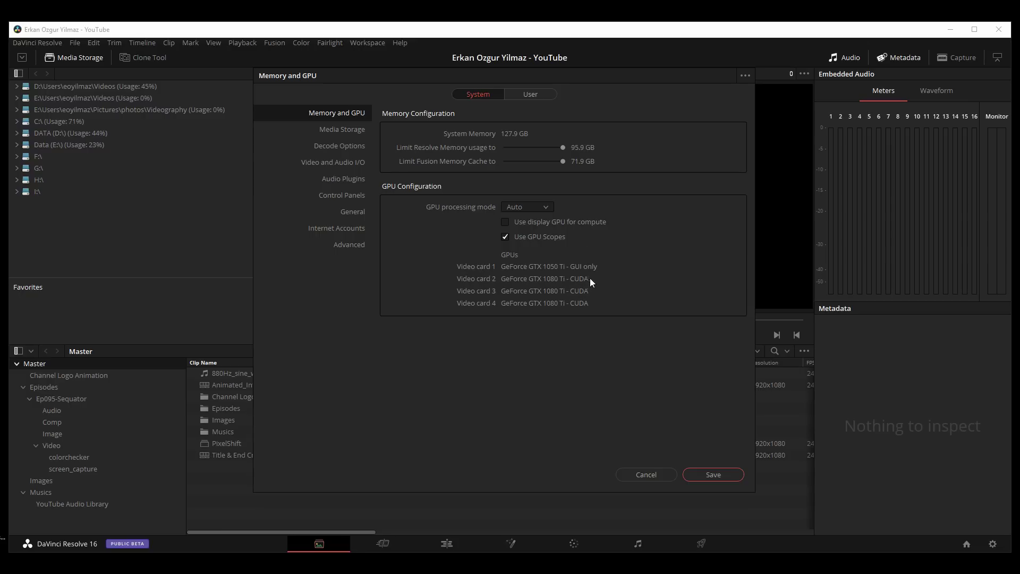
left_click(545, 207)
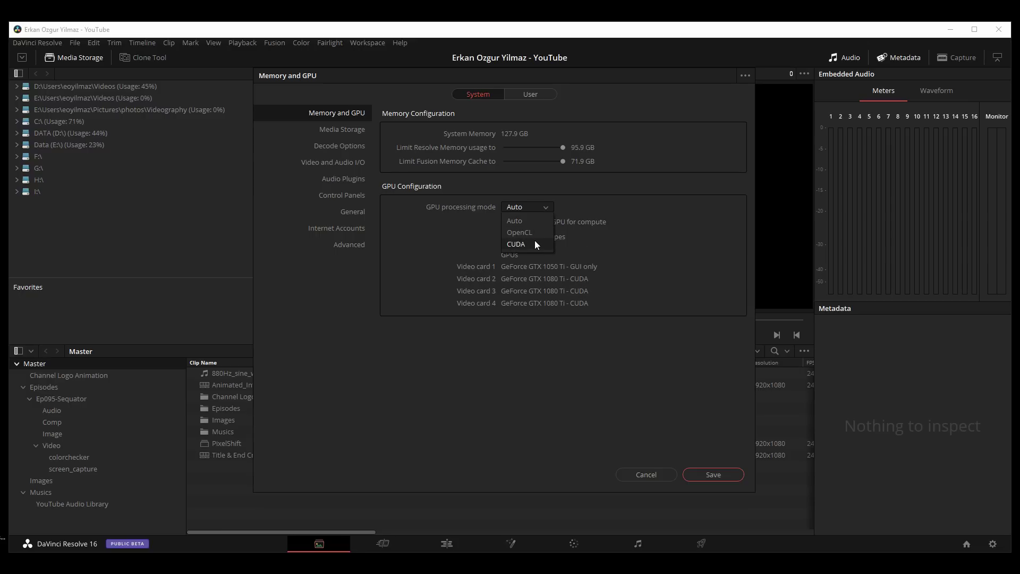
left_click(533, 245)
left_click(533, 223)
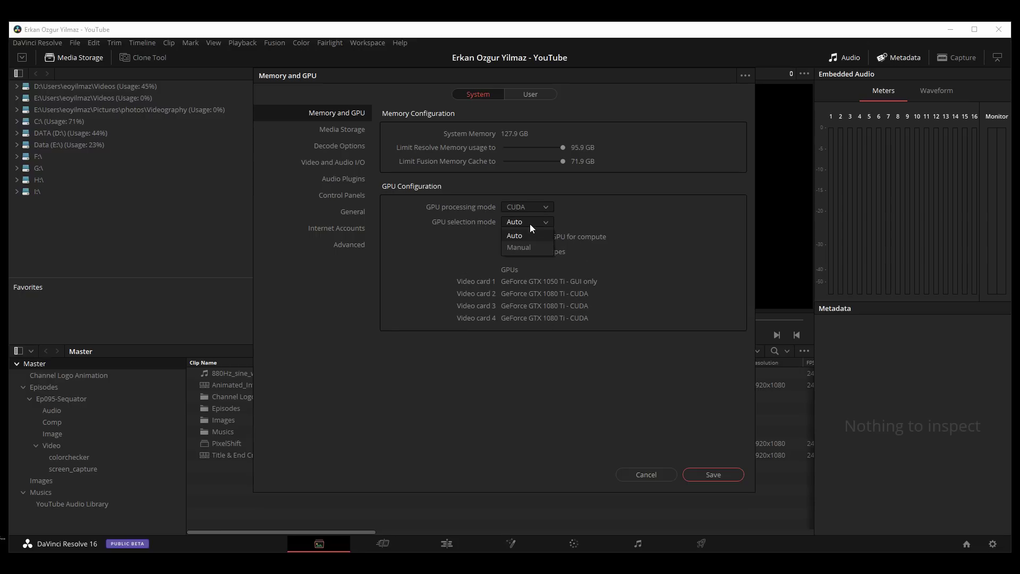
left_click(537, 247)
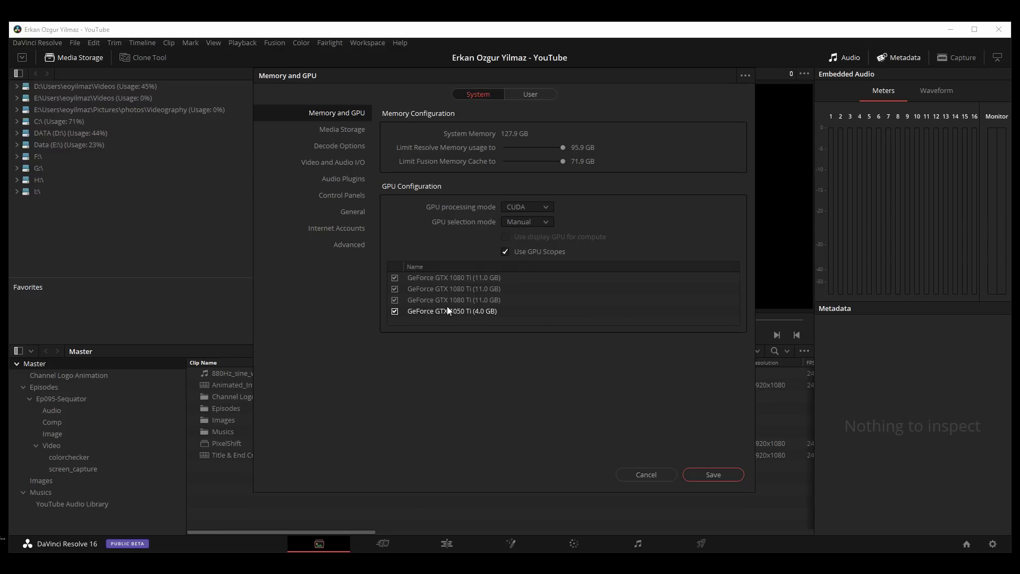
left_click(535, 236)
left_click(536, 208)
left_click(534, 218)
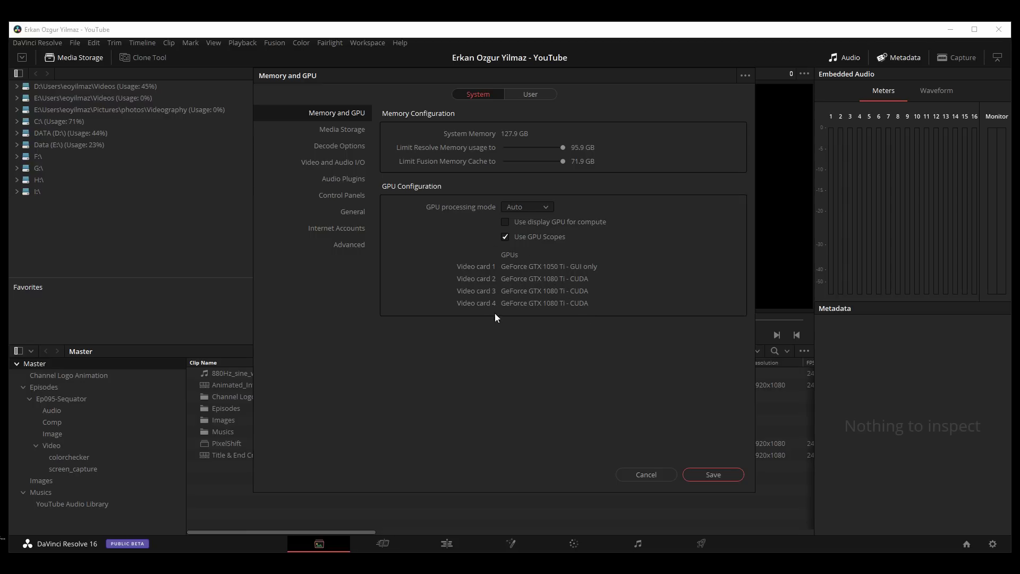
left_click(535, 205)
left_click(537, 218)
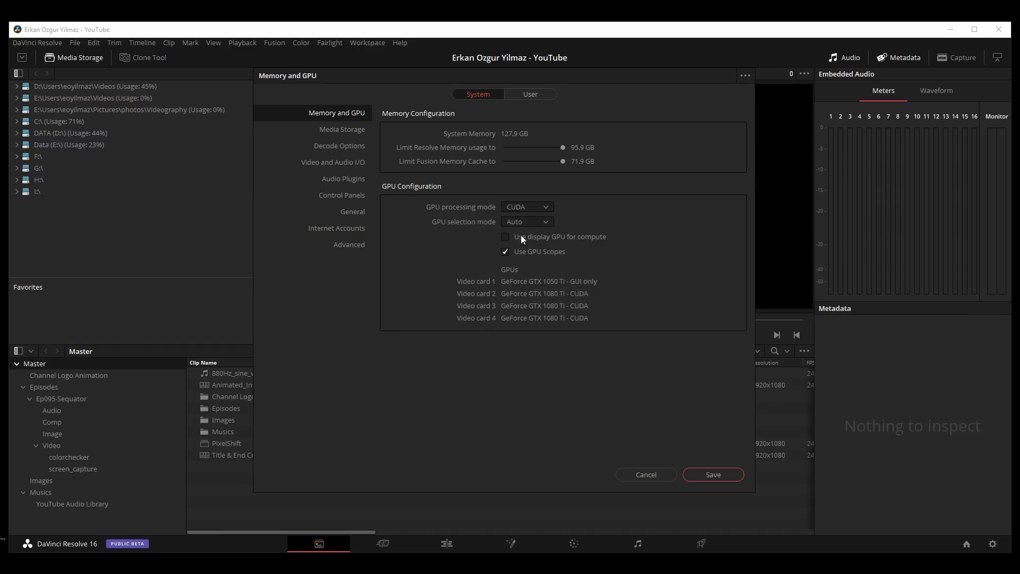
left_click(528, 246)
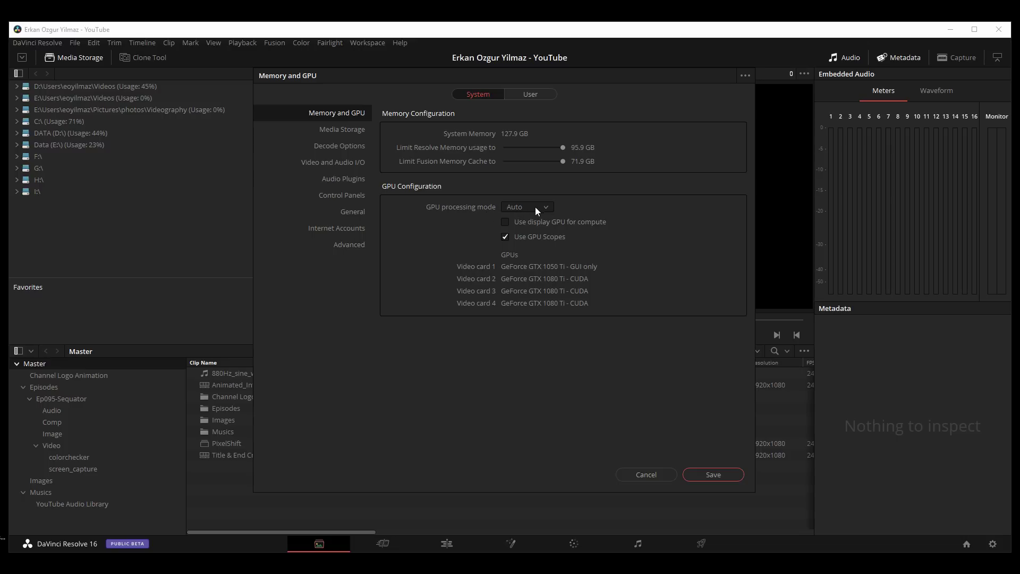
left_click(529, 223)
left_click(532, 215)
left_click(533, 216)
- Show the Media Storage locations, with the D: drive Videos folder listed first
left_click(365, 129)
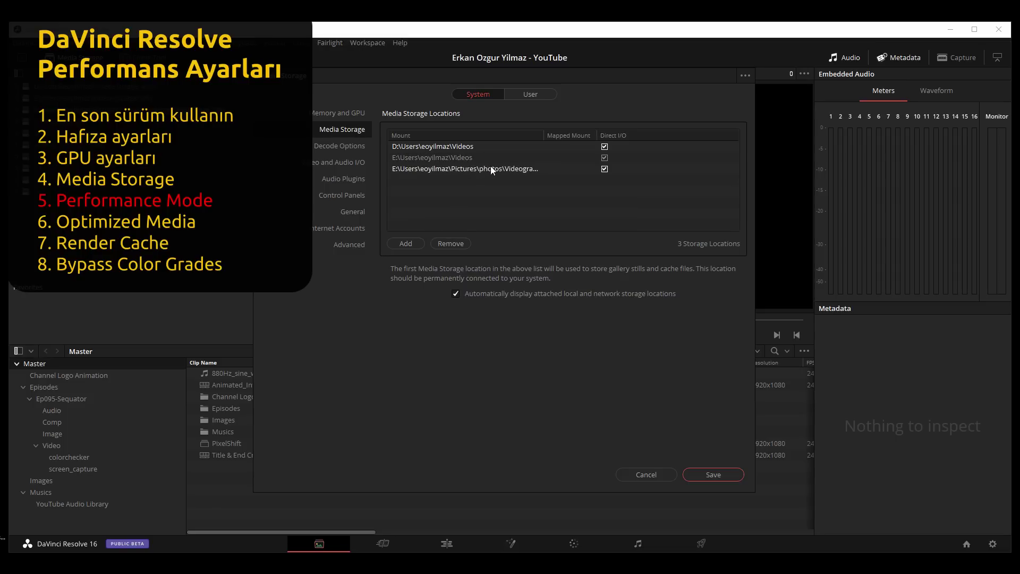
- Show User Playback Settings, trying Manual and Disable before returning Performance Mode to Automatic
left_click(531, 95)
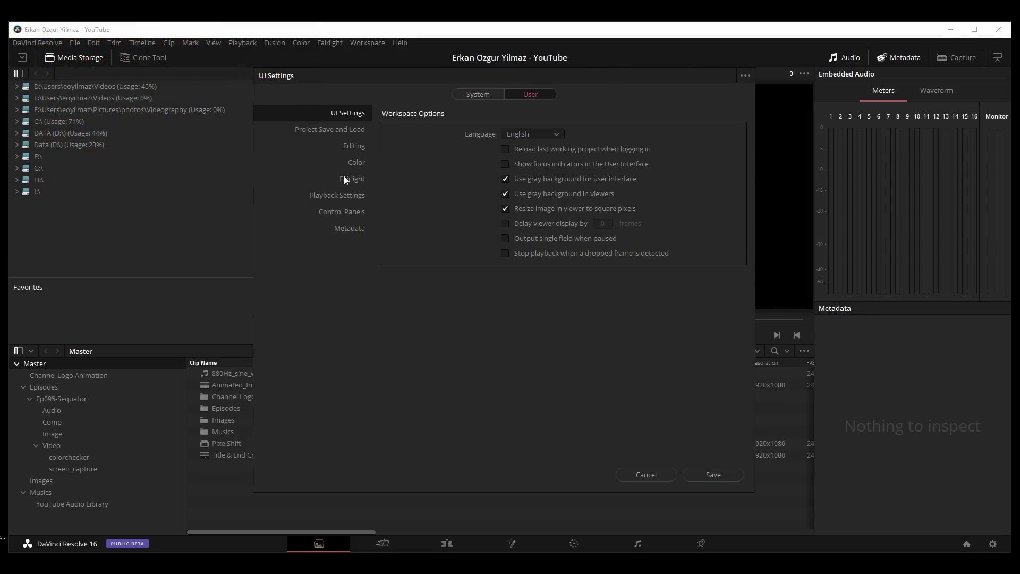
left_click(353, 129)
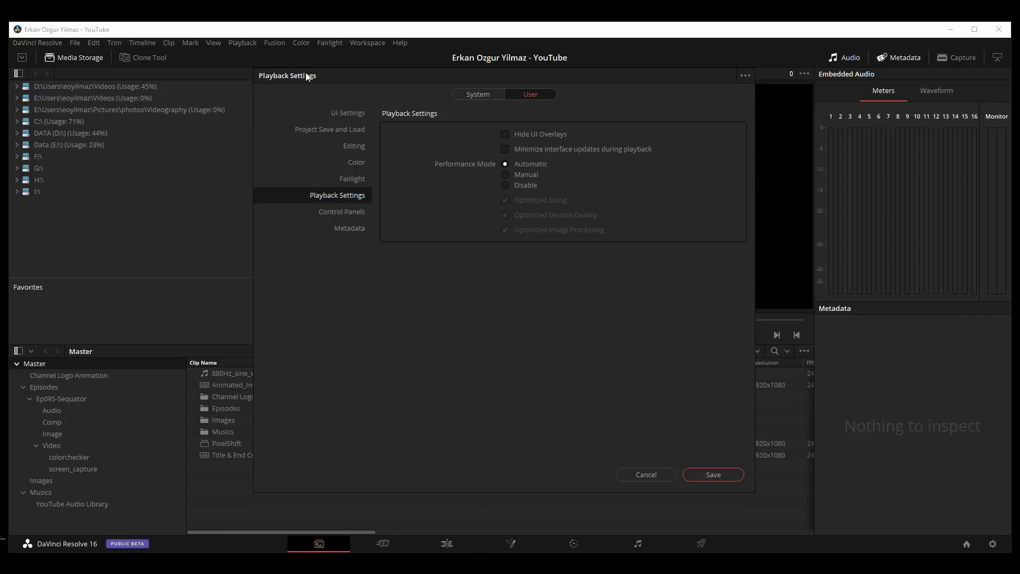
left_click(535, 174)
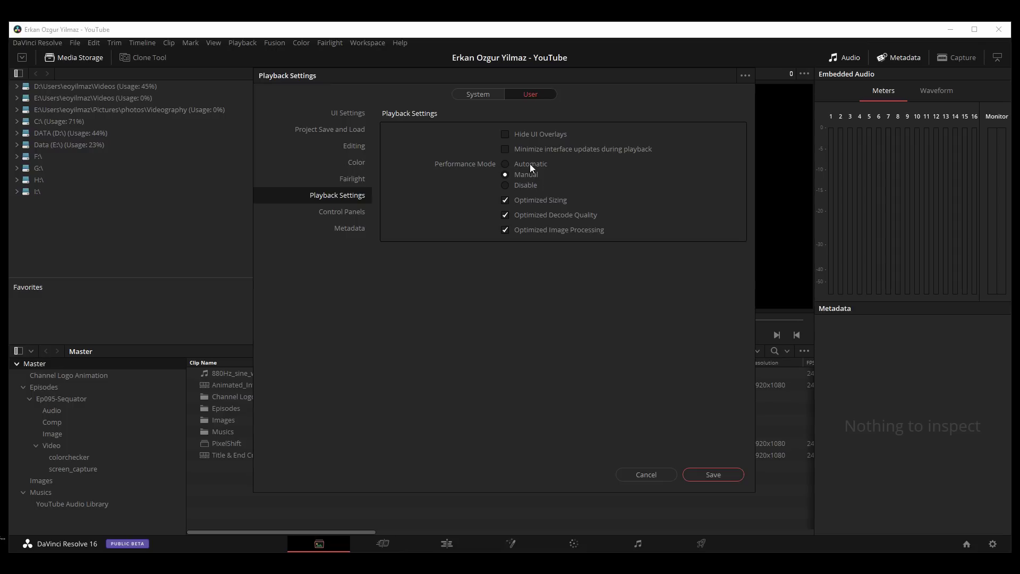
left_click(531, 183)
left_click(530, 164)
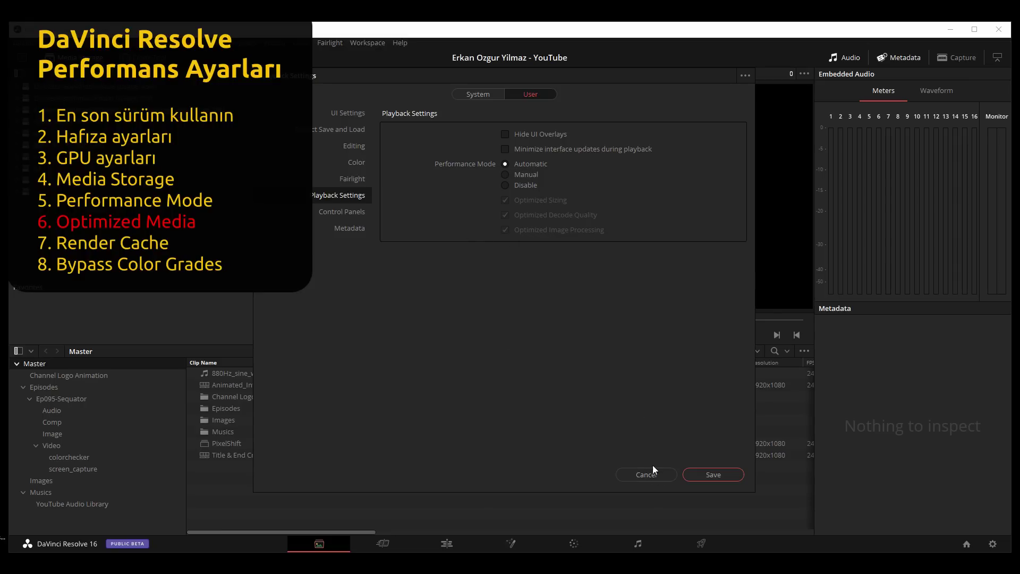
- Cancel Preferences and generate optimized media for C0001.MP4 in the Video bin
left_click(654, 475)
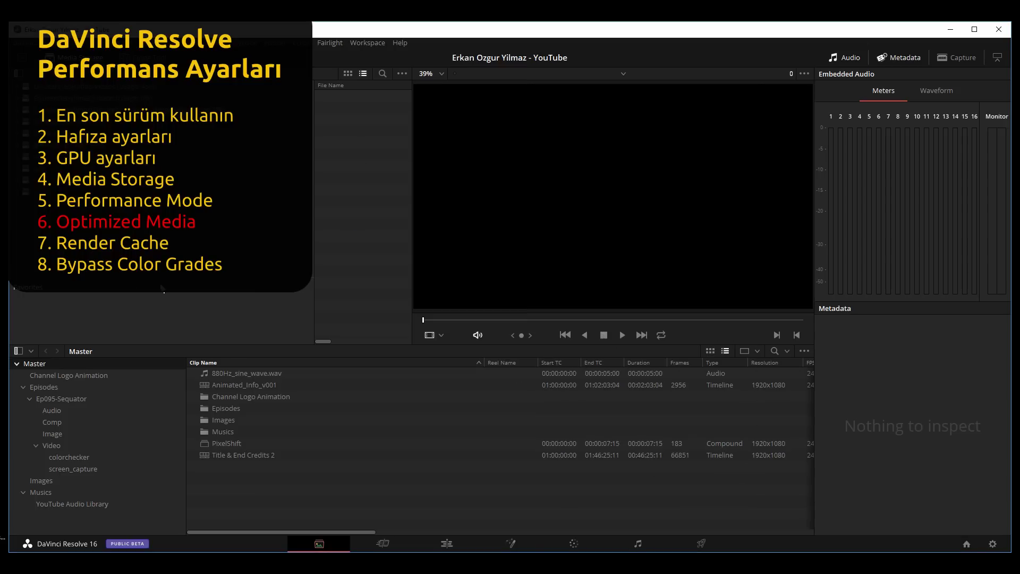
left_click(149, 402)
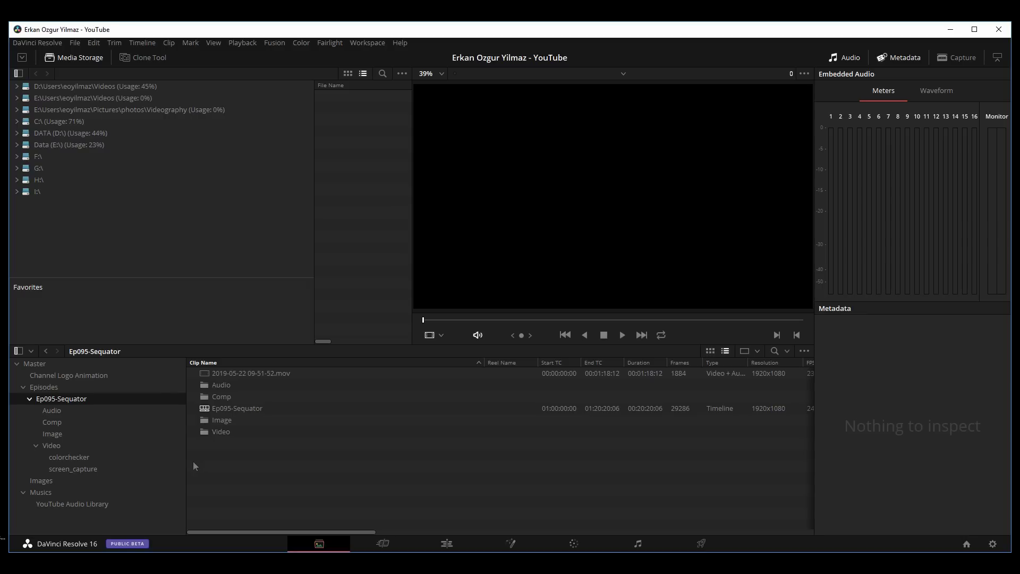
left_click(51, 446)
mouse_move(320, 345)
left_mouse_down()
mouse_move(320, 250)
mouse_move(320, 270)
left_mouse_up()
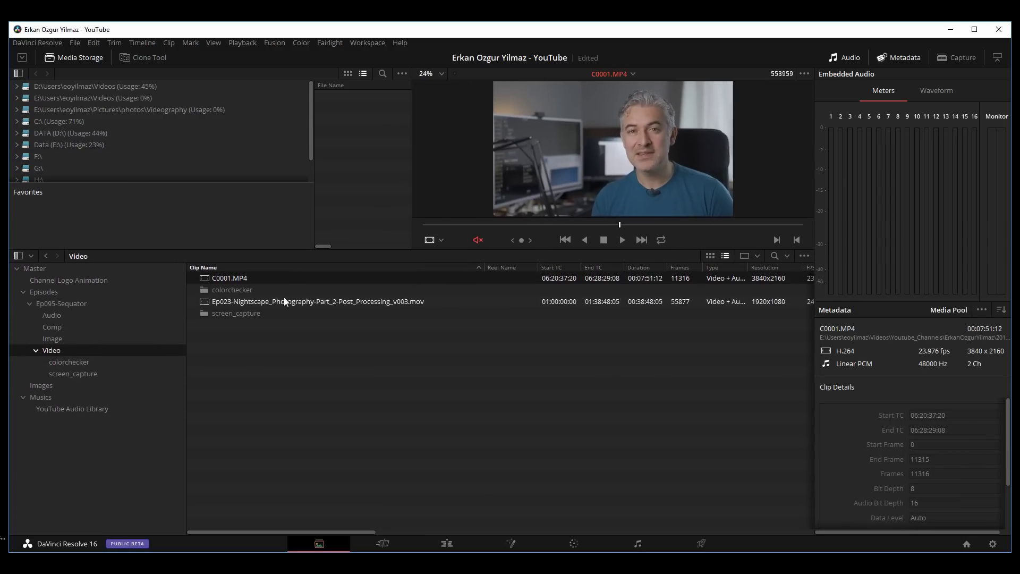
right_click(238, 277)
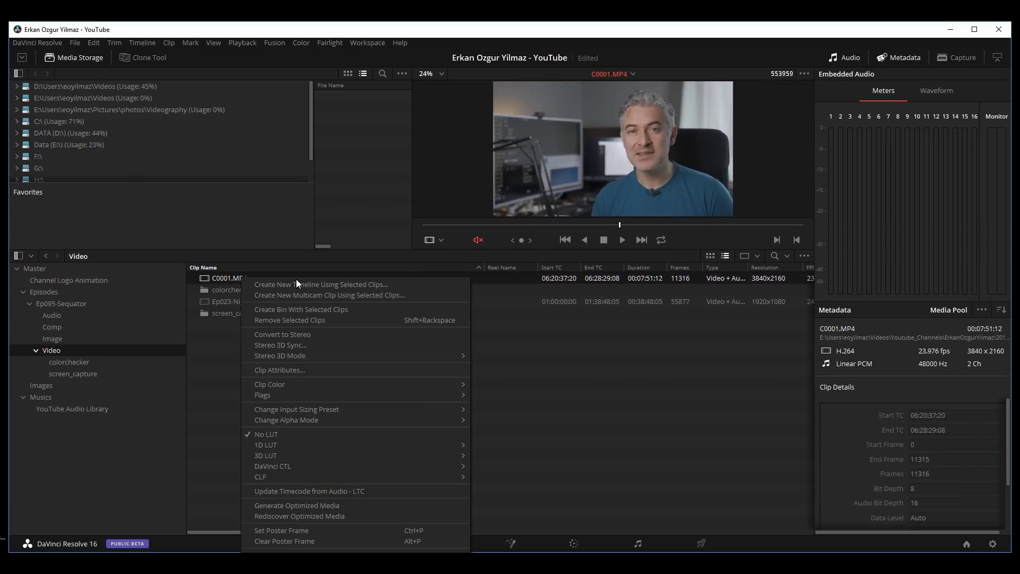
left_click(316, 506)
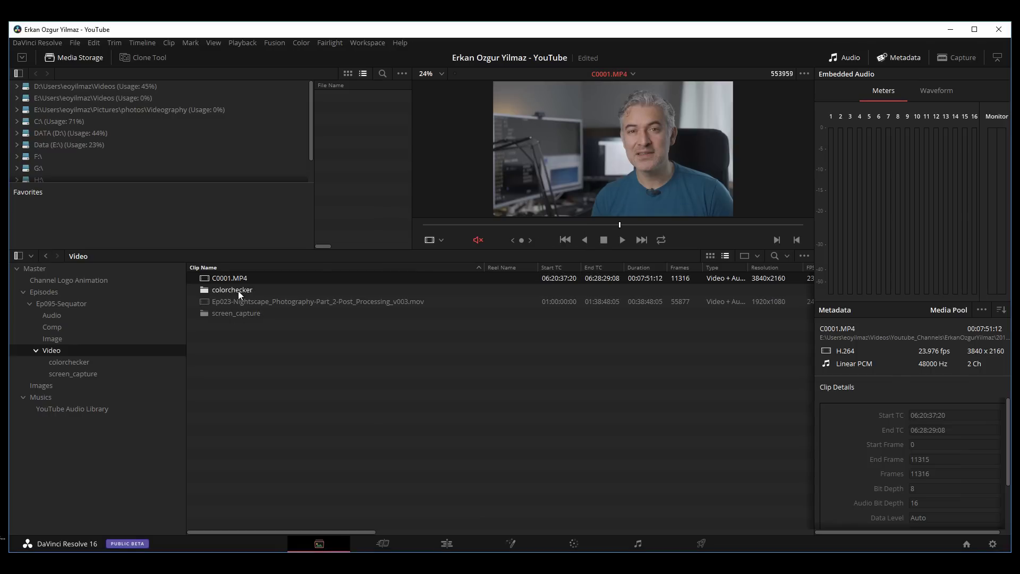
- Select the colorchecker, screen_capture and Video bins, then start and cancel optimized media for five clips
left_click(88, 364)
left_click(91, 374, "ctrl")
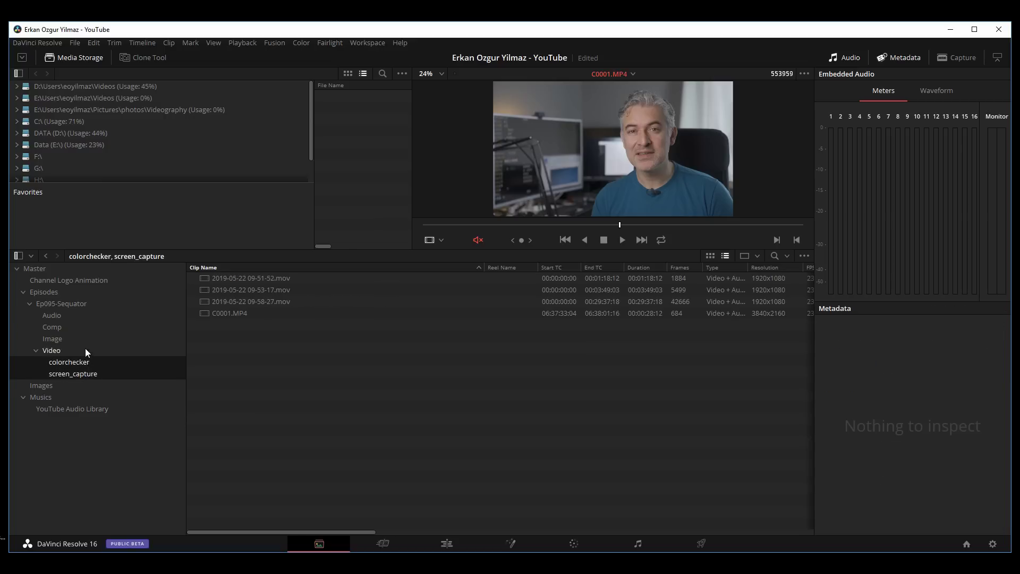
left_click(84, 351, "ctrl")
left_click(250, 325, "shift")
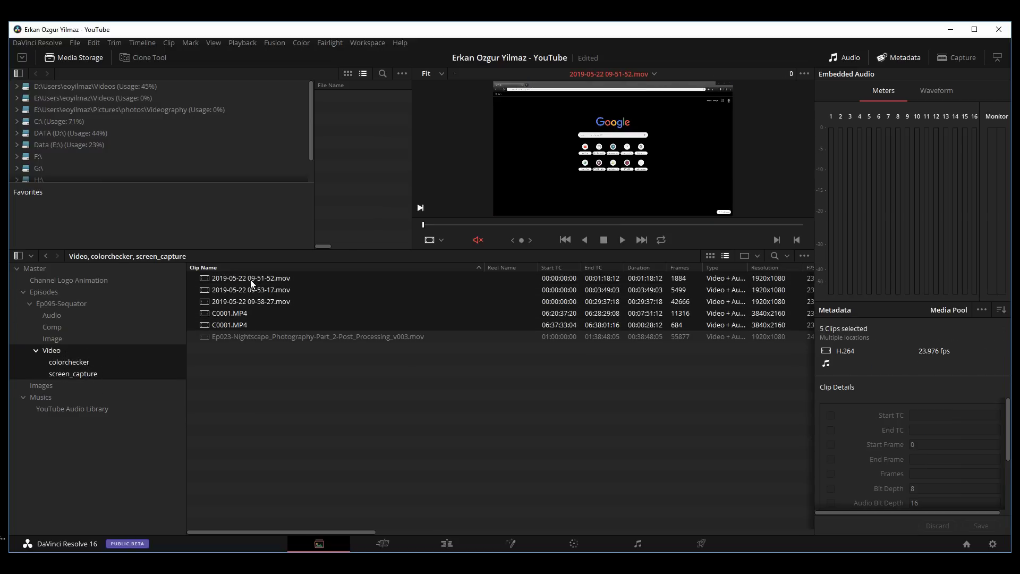
right_click(252, 282)
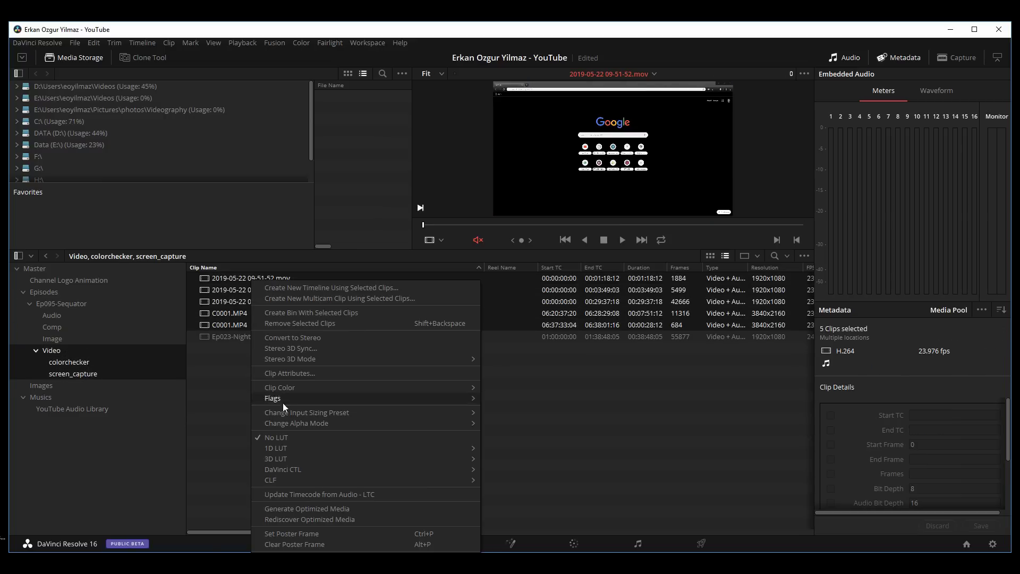
left_click(323, 508)
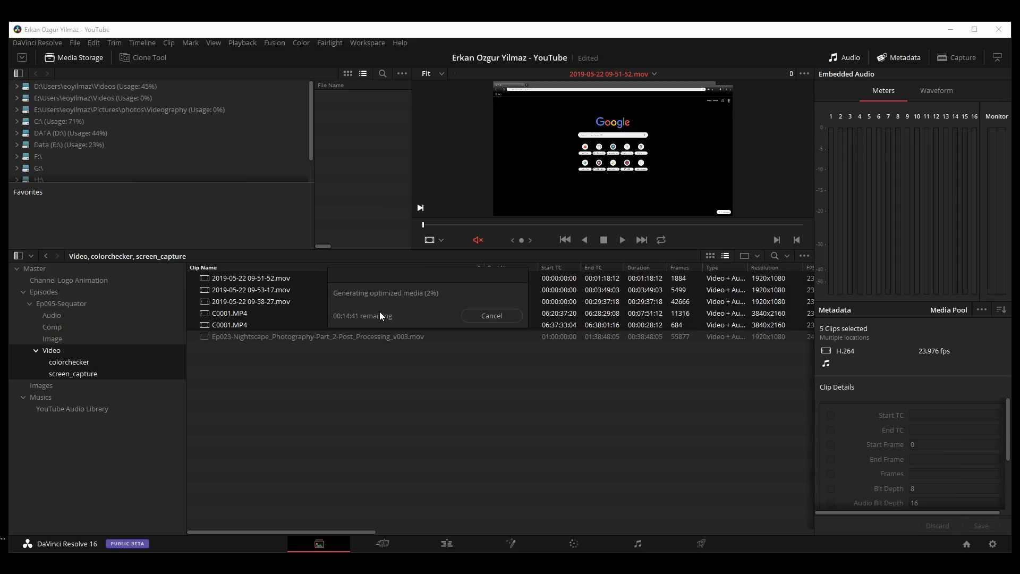
left_click(477, 317)
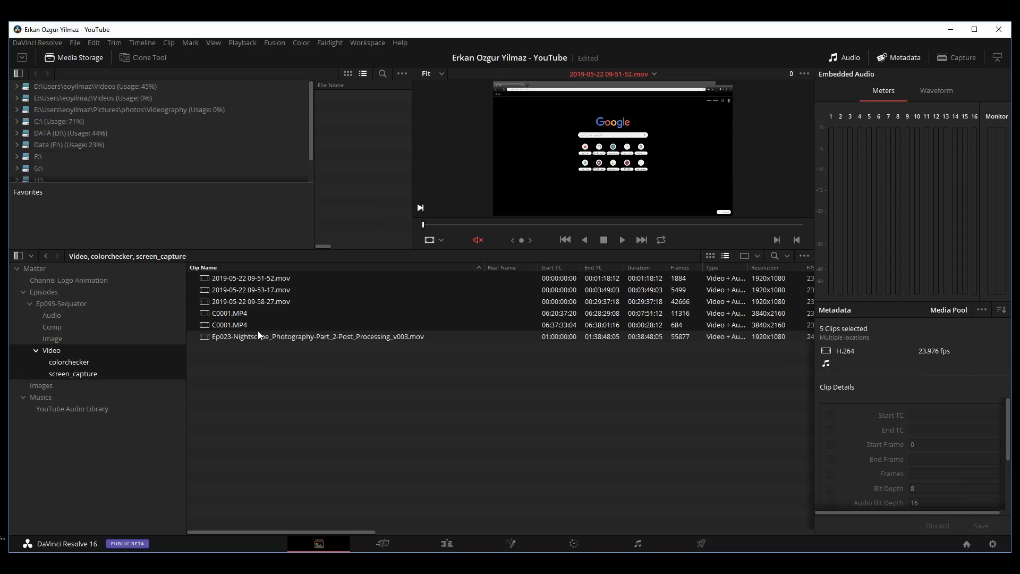
left_click(251, 344)
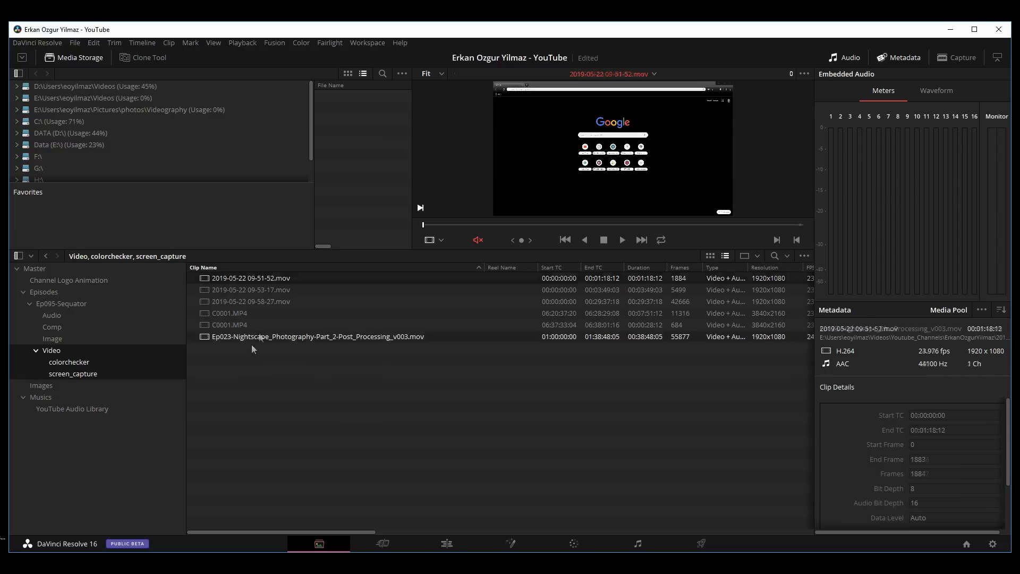
right_click(260, 276)
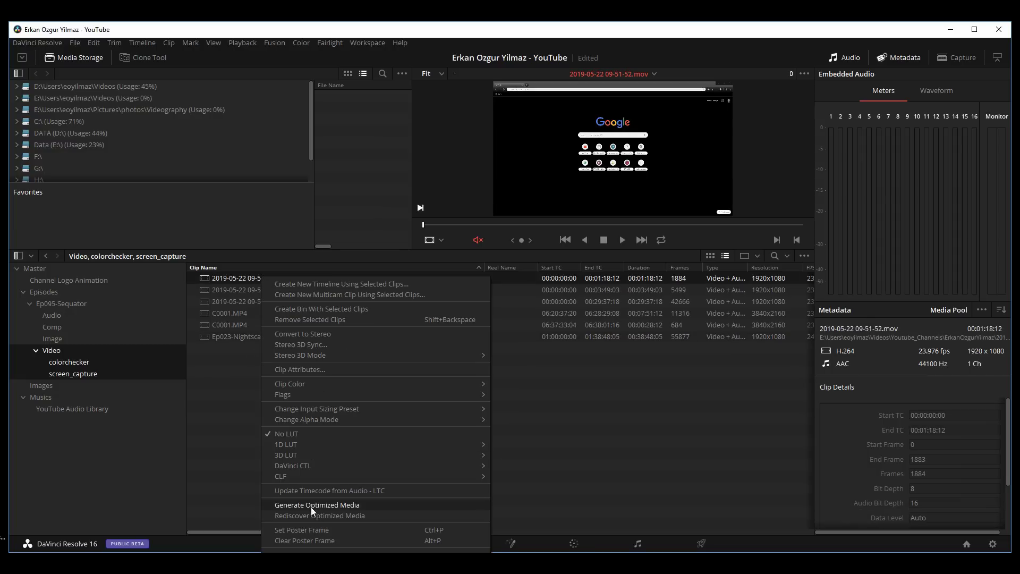
left_click(238, 372)
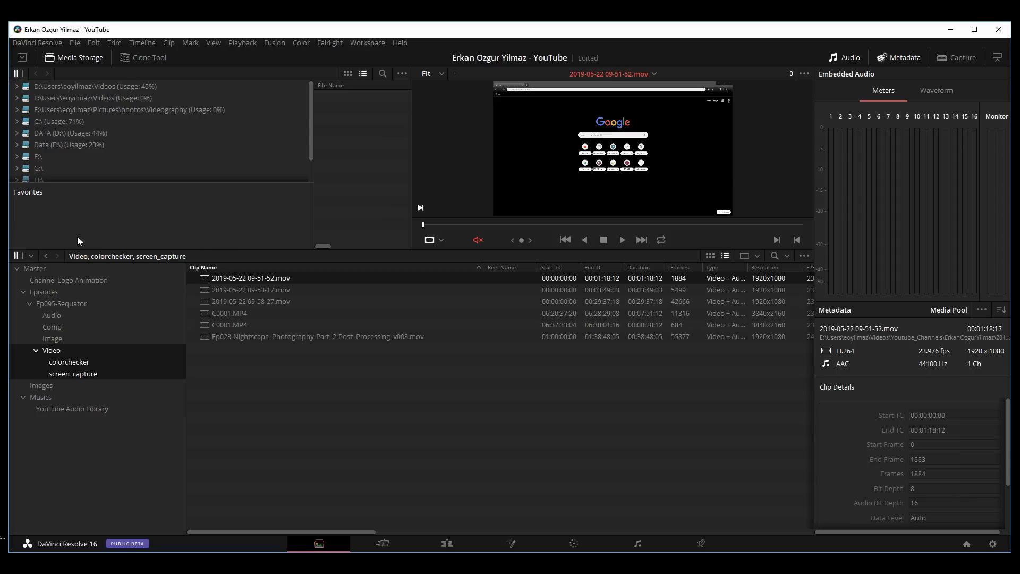
- Open Project Settings at Optimized Media and Render Cache, leaving the format at DNxHR LB for now
left_click(75, 43)
left_click(138, 279)
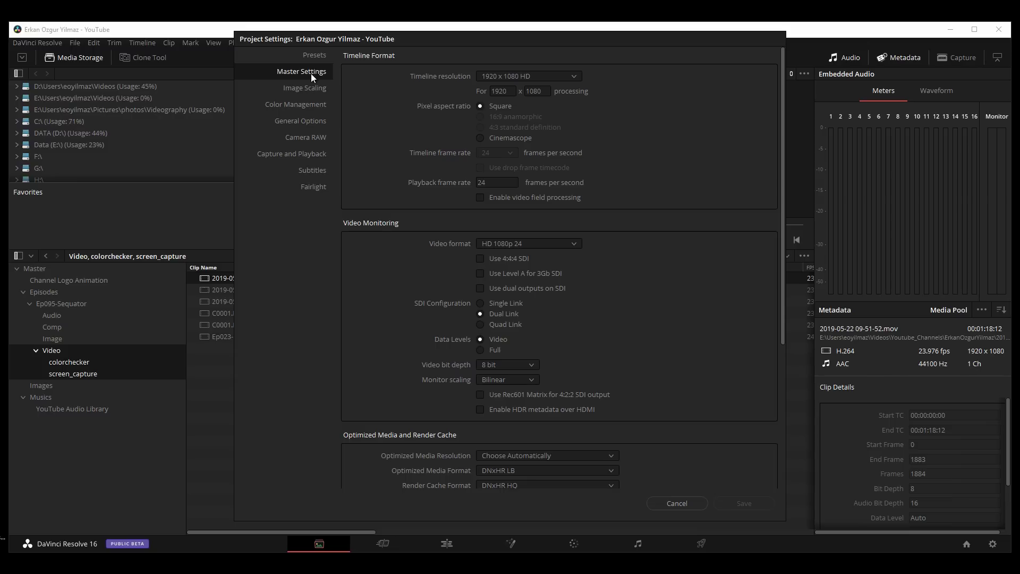
left_click_drag(782, 171, 788, 322)
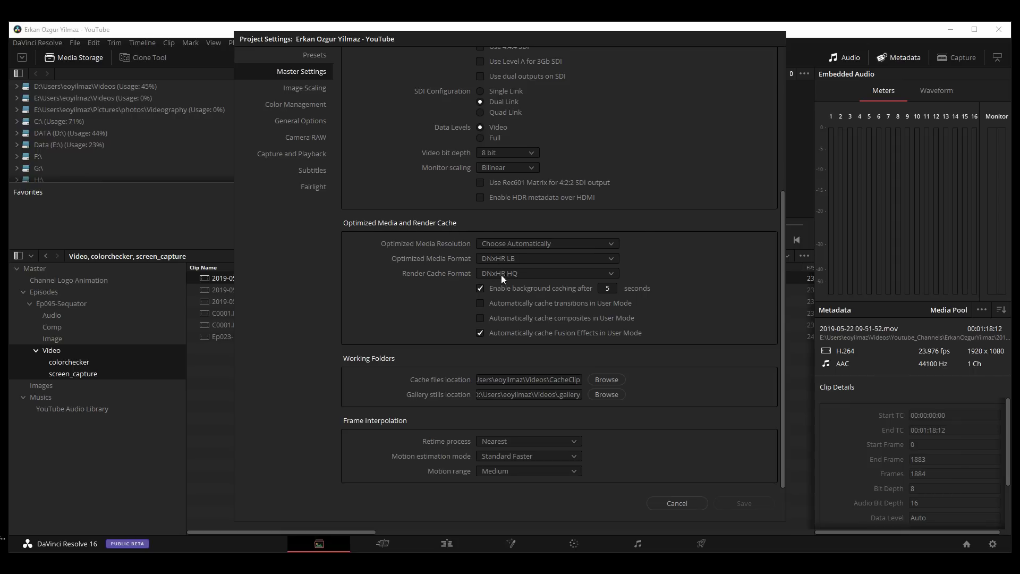
left_click(505, 244)
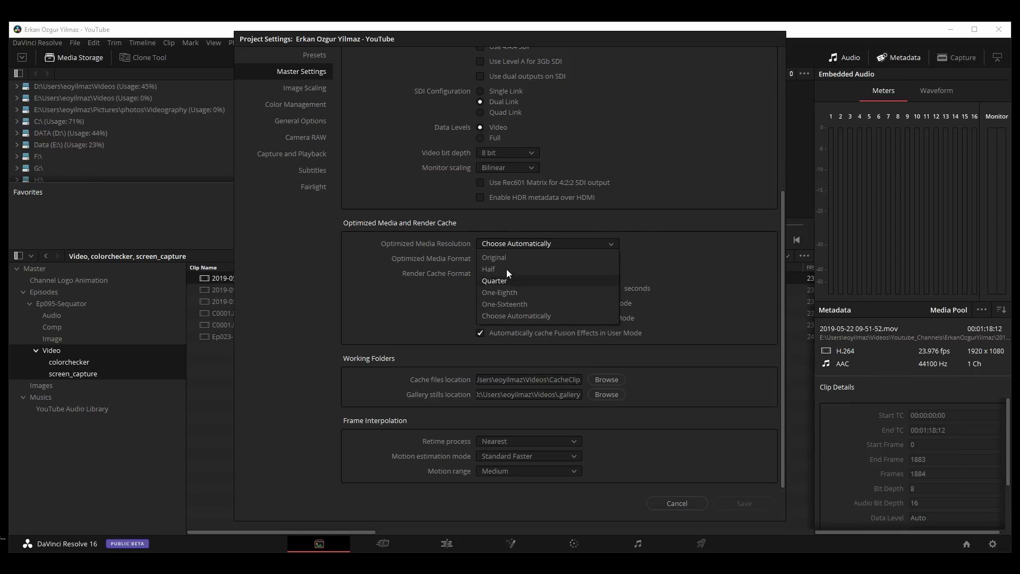
left_click(524, 315)
left_click(529, 259)
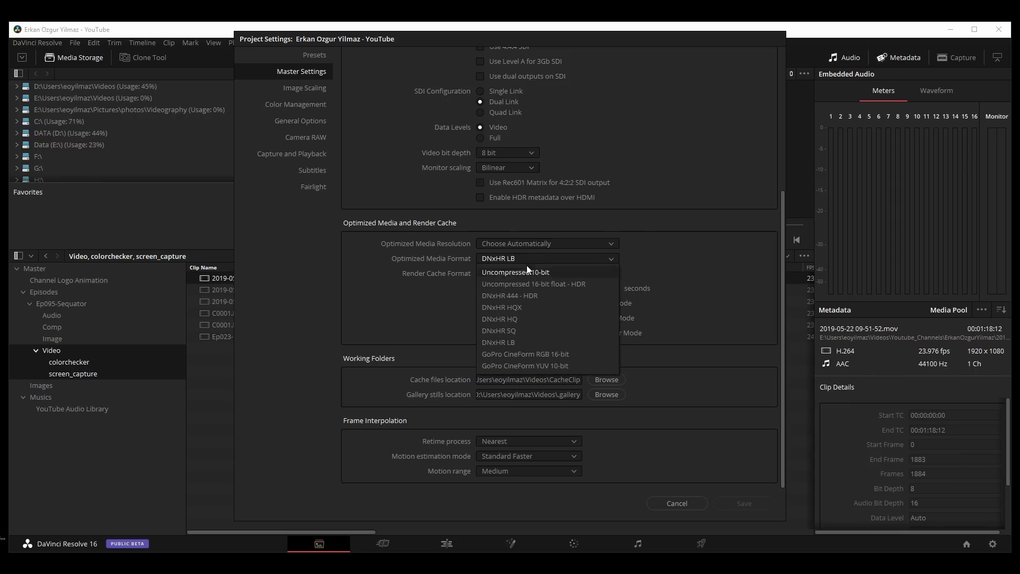
left_click(520, 259)
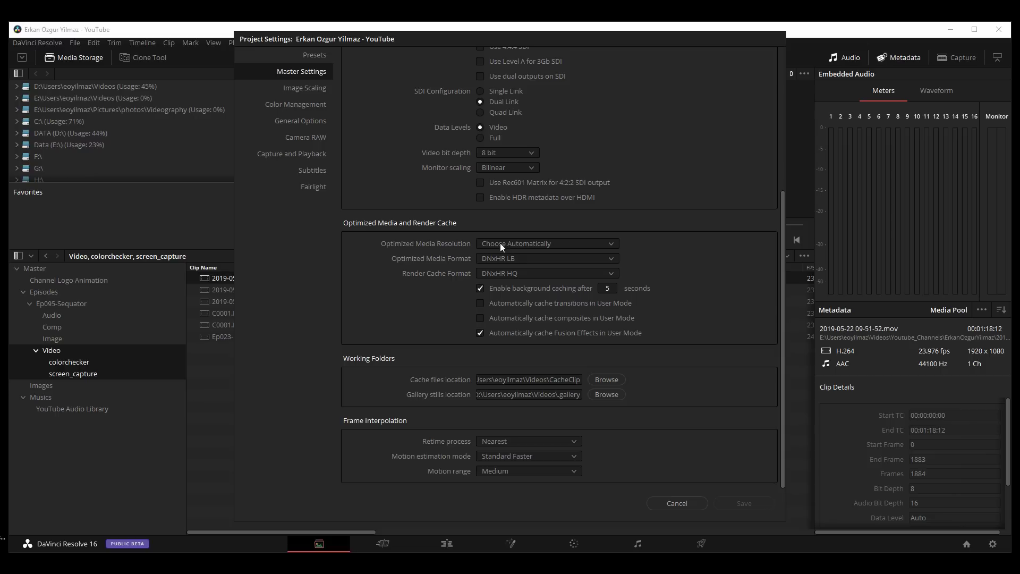
- Review optimized media resolution and codec choices, keeping Choose Automatically and DNxHR LB
left_click(520, 244)
left_click(536, 317)
left_click(515, 245)
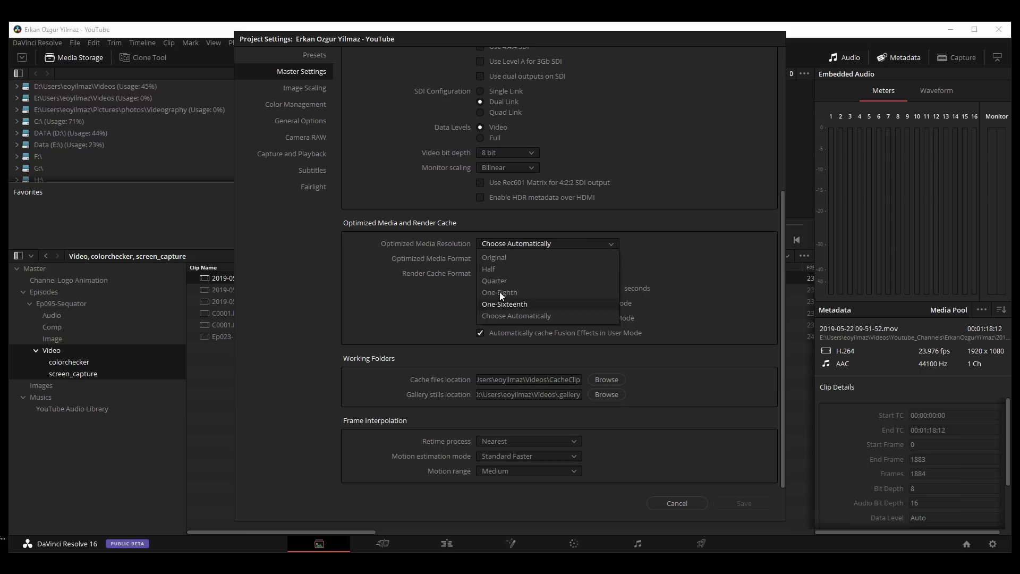
left_click(536, 242)
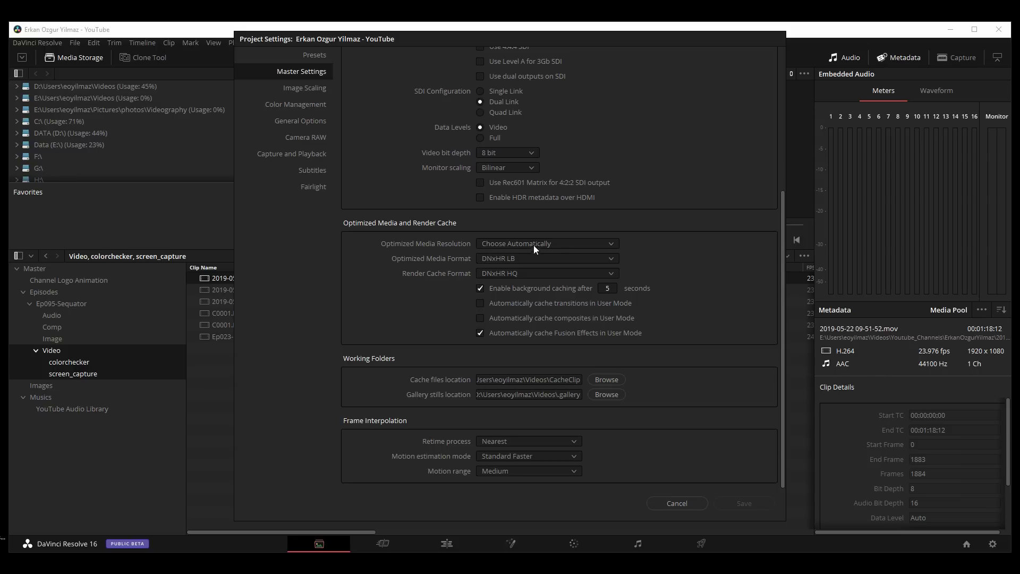
left_click(505, 259)
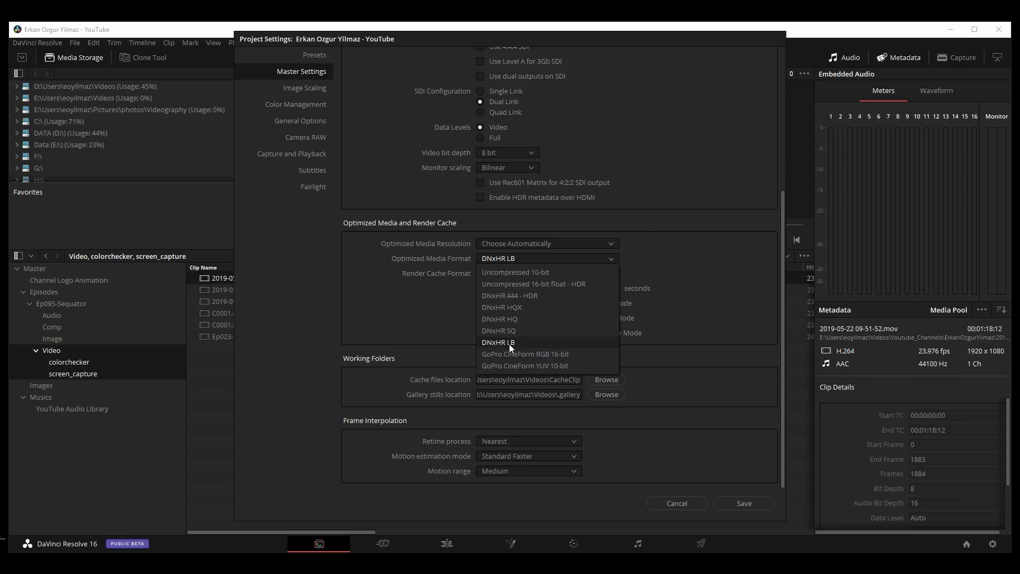
left_click(512, 343)
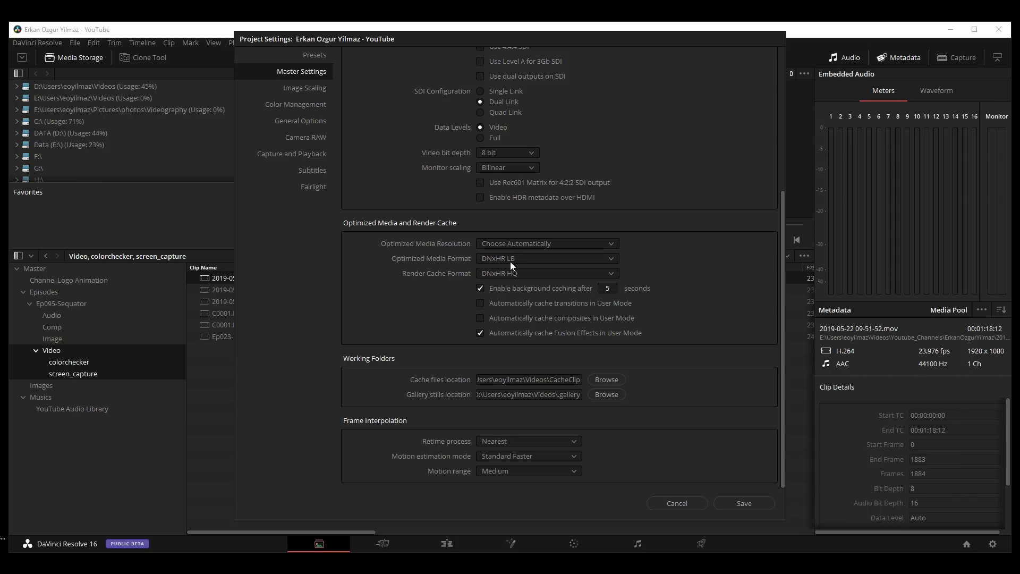
left_click(511, 260)
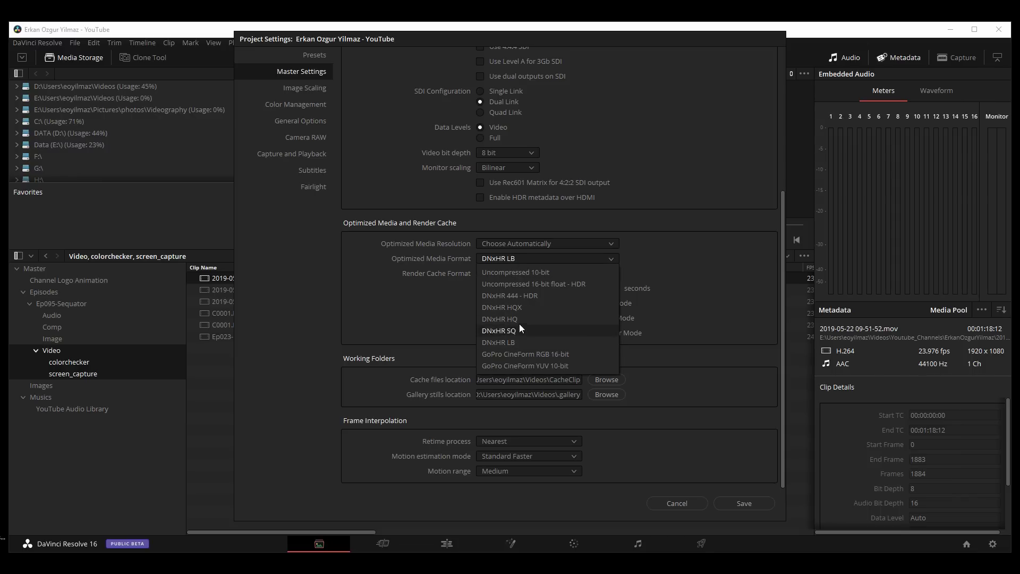
left_click(528, 260)
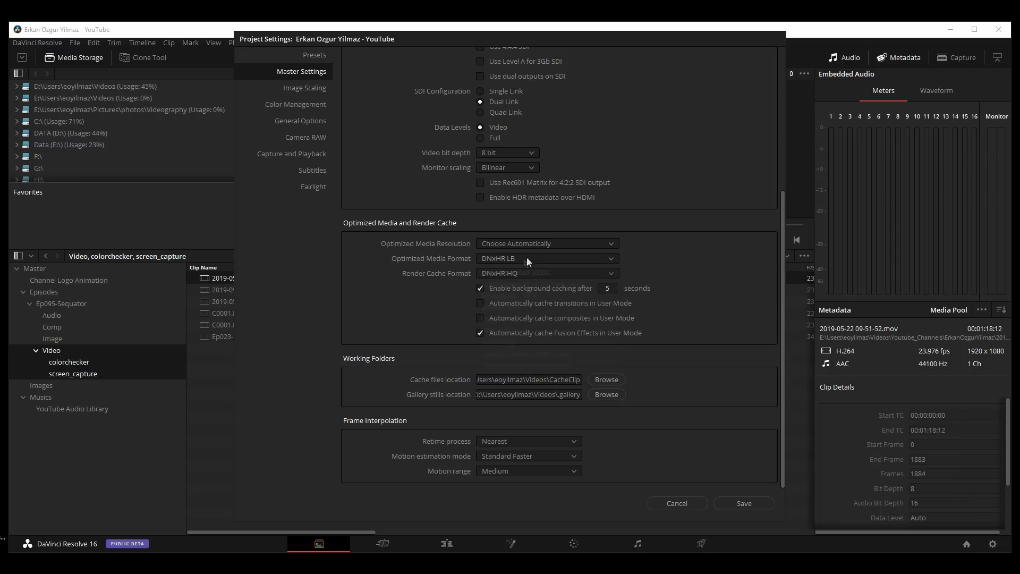
- Change Optimized Media Format to DNxHR HQ, matching the DNxHR HQ render cache format
left_click(493, 262)
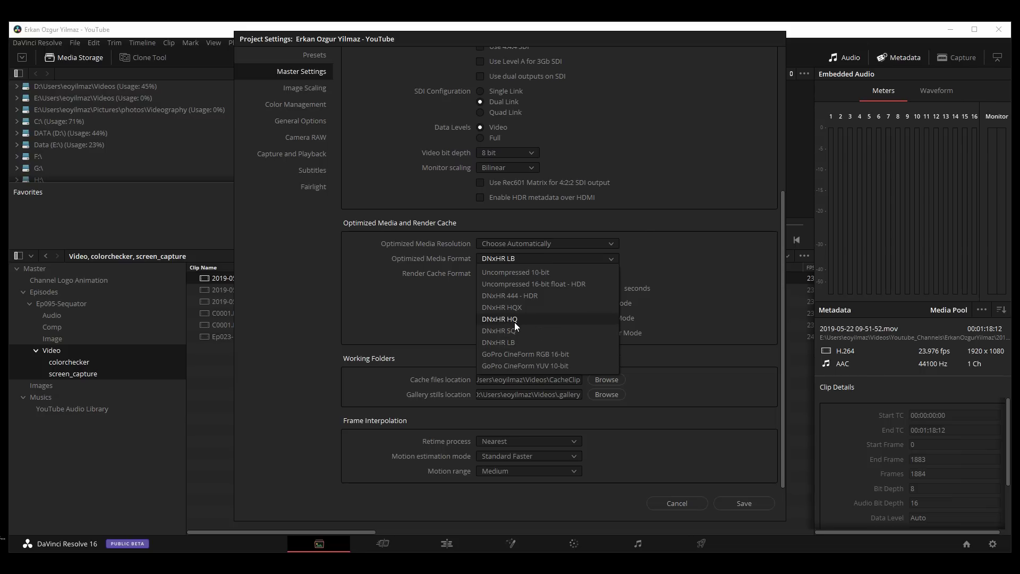
left_click(515, 321)
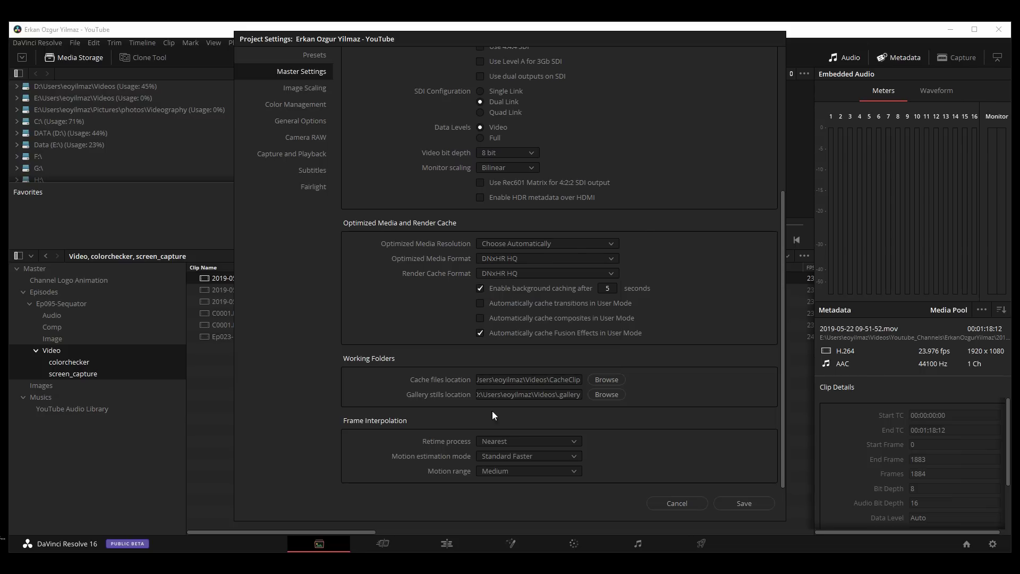
left_click(487, 274)
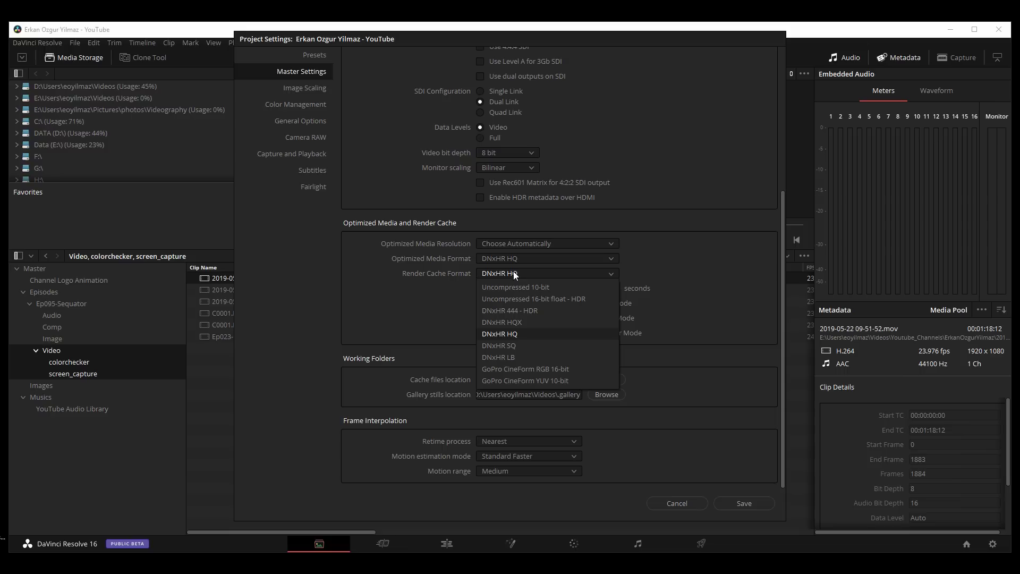
left_click(524, 335)
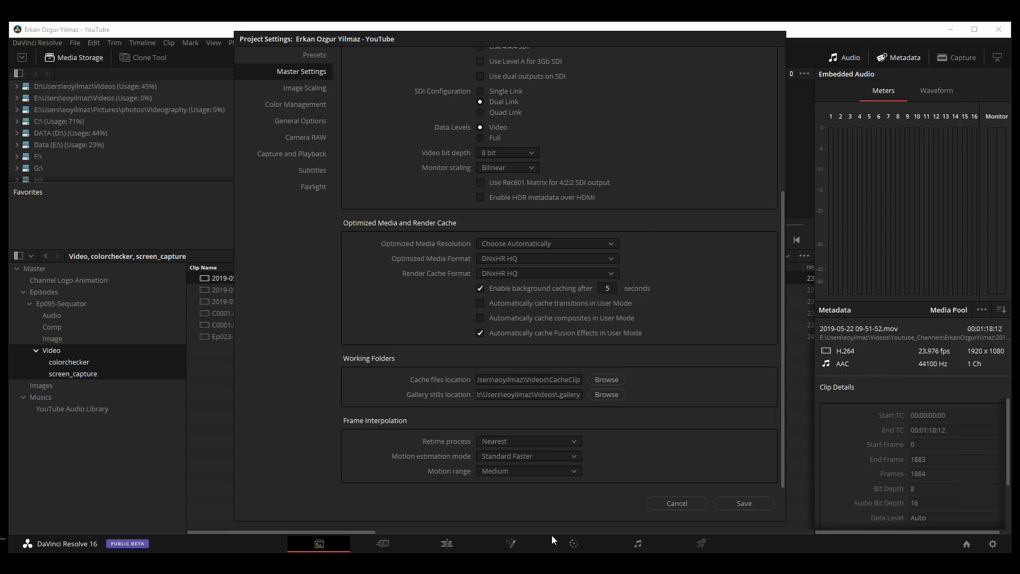
left_click(513, 260)
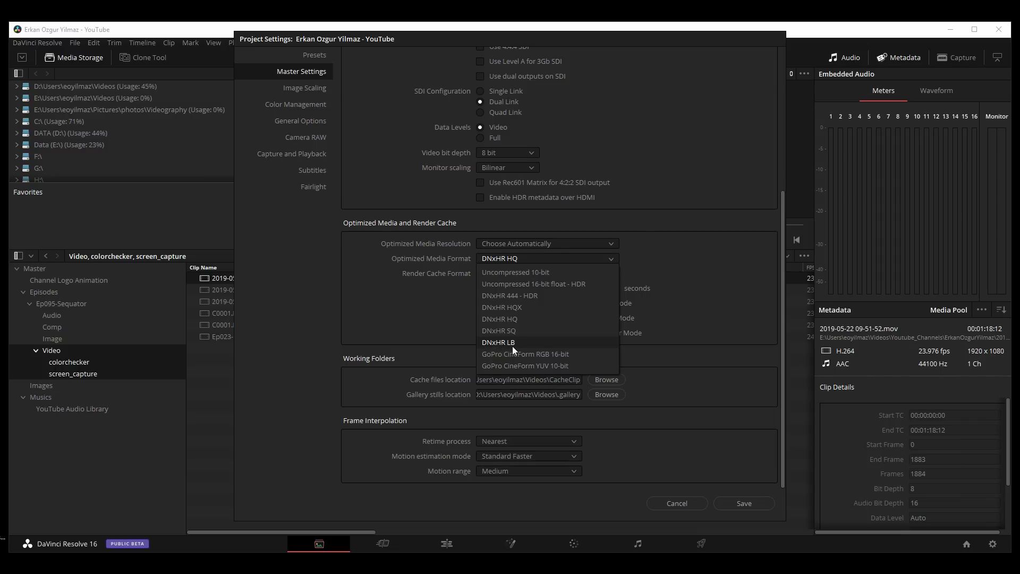
left_click(514, 257)
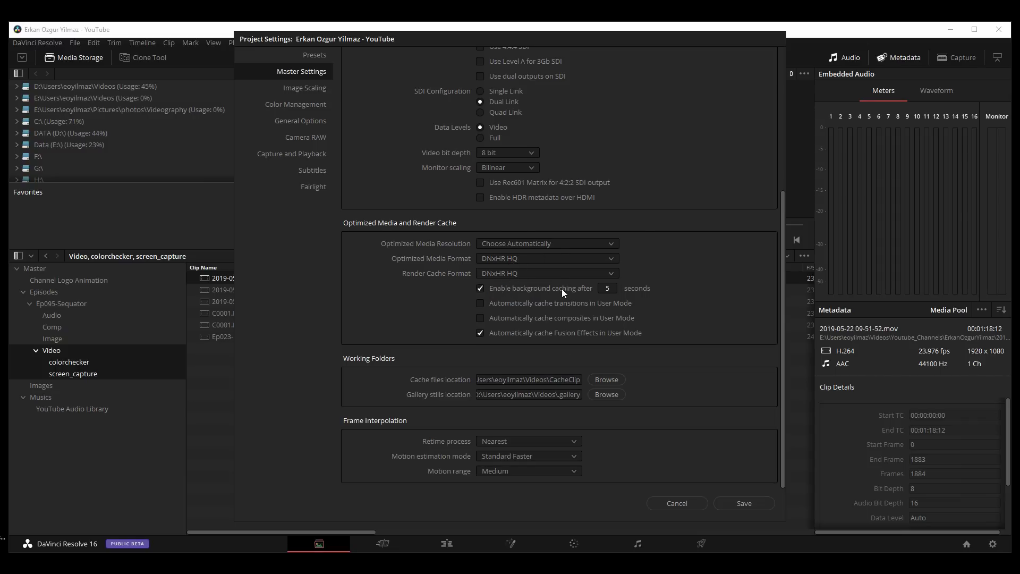
- Inspect the full Cache files location path without editing it
left_click(483, 381)
left_click(499, 381)
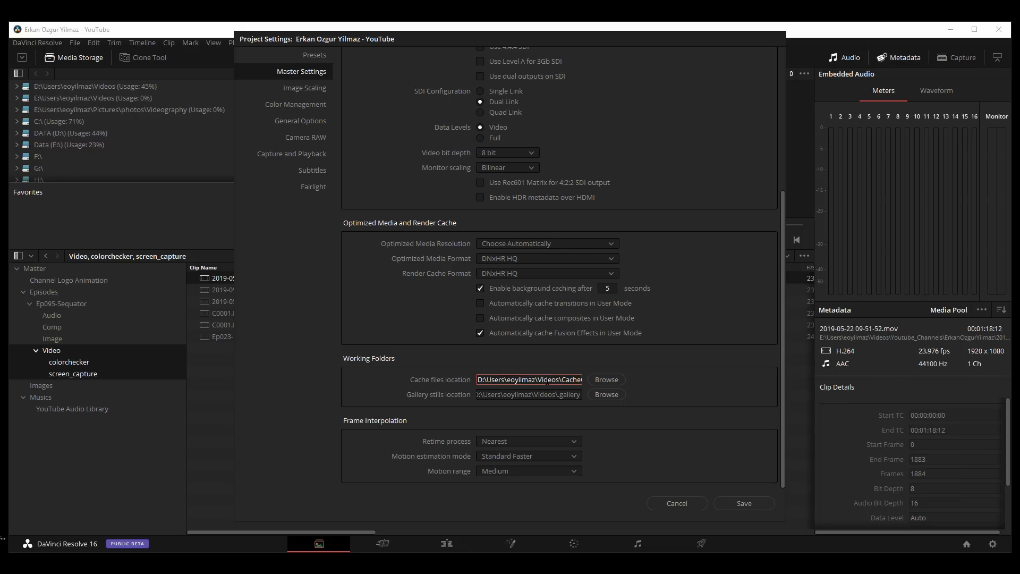
key("End")
key("Home")
left_click_drag(498, 380, 561, 381)
key("End")
key("Home")
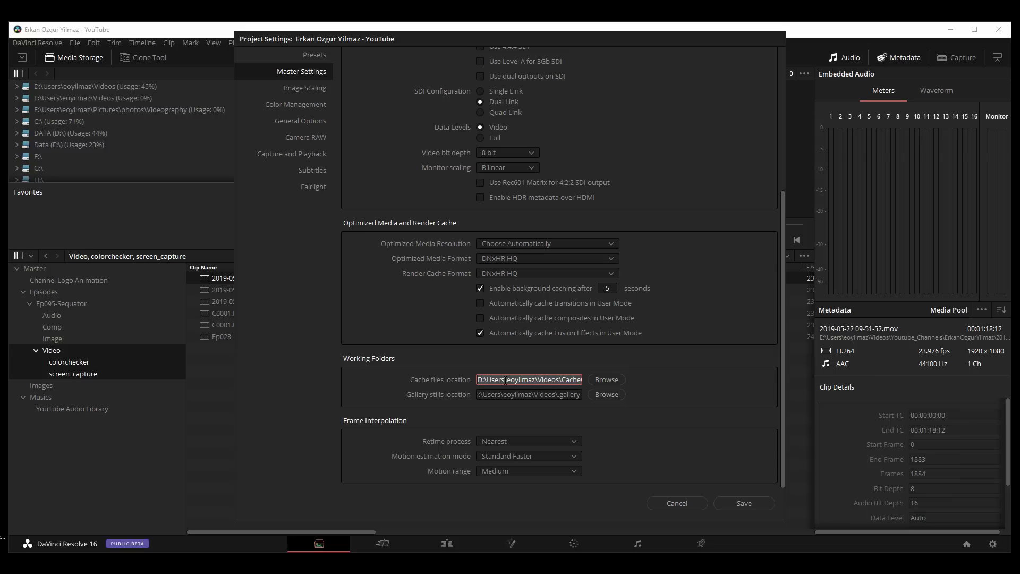
left_click(566, 380)
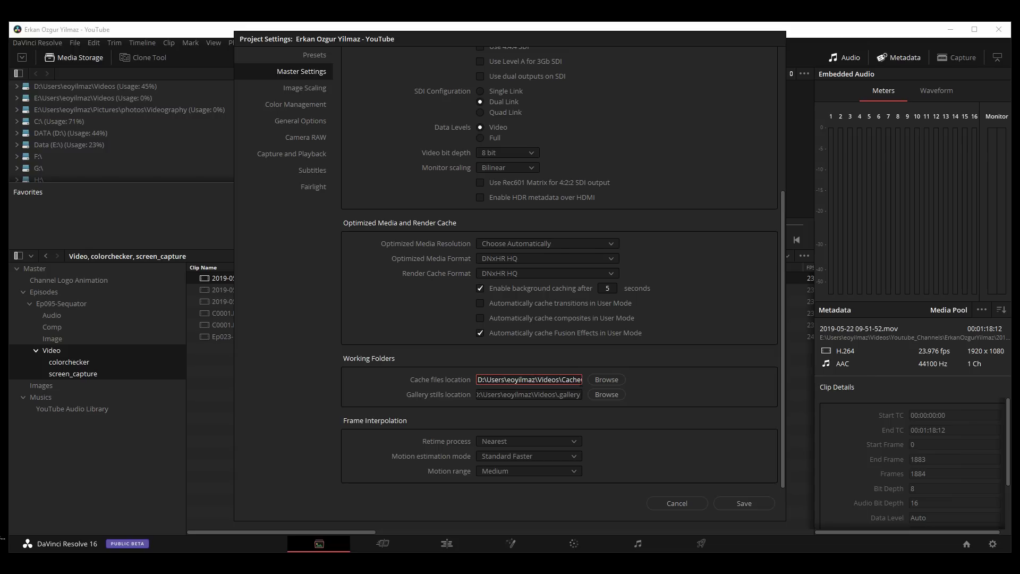
- Leave the cache location unchanged in Browse and save the project settings
left_click(599, 382)
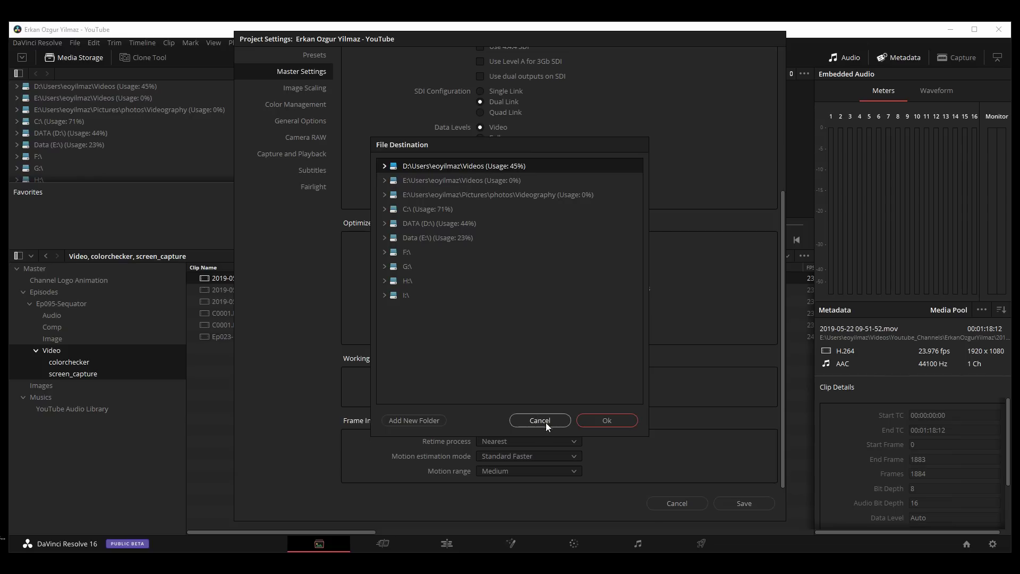
left_click(546, 422)
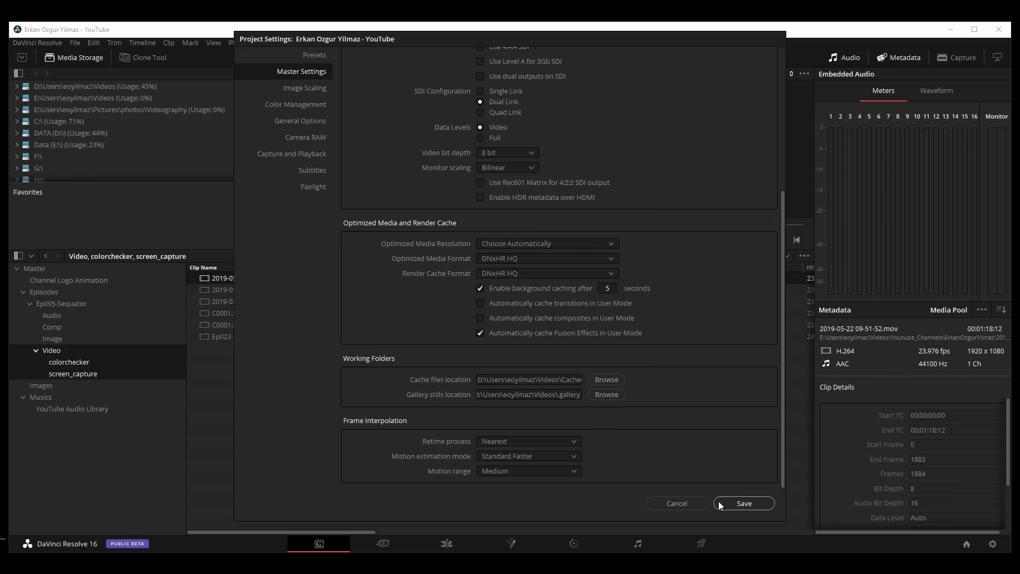
left_click(744, 502)
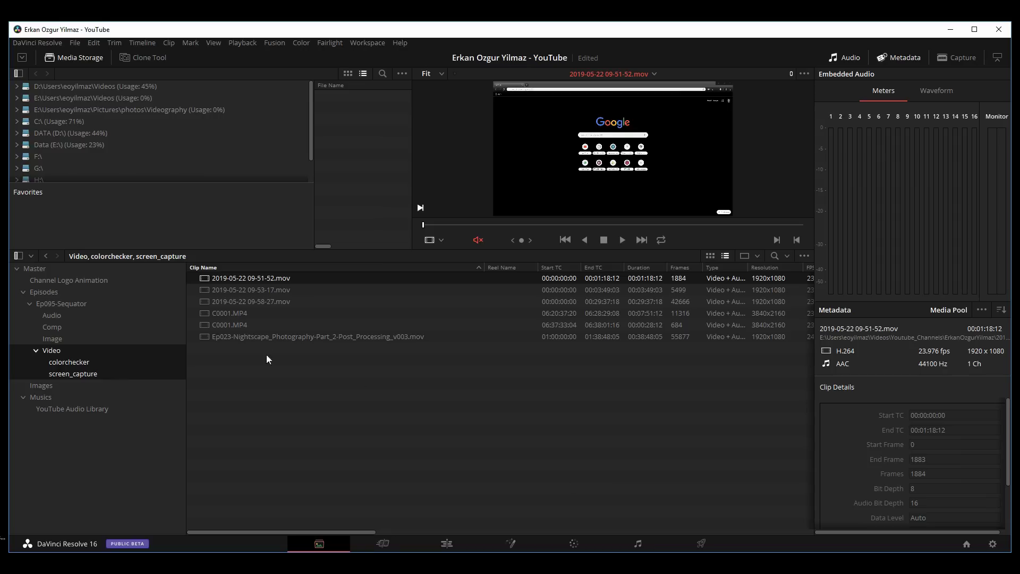
- Start and cancel optimized media for the first three clips, then toggle Use Optimized Media If Available
left_click(282, 284, "shift")
right_click(288, 280)
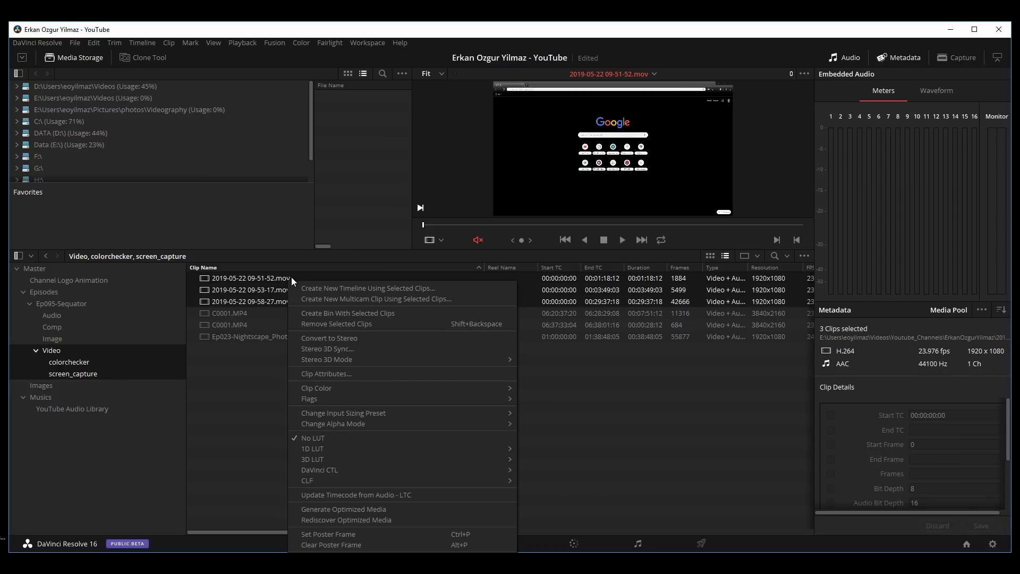
left_click(364, 510)
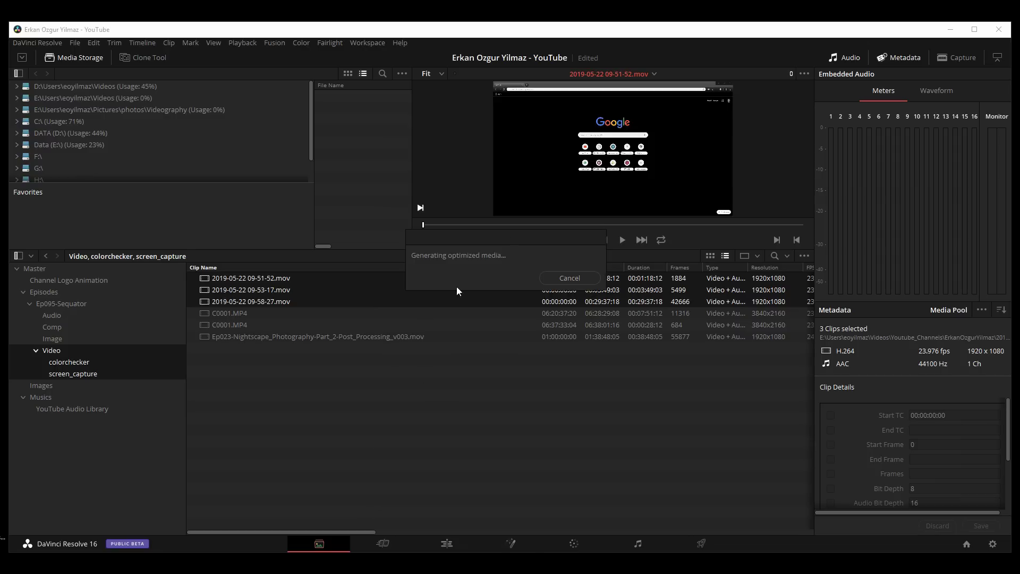
left_click_drag(517, 237, 429, 269)
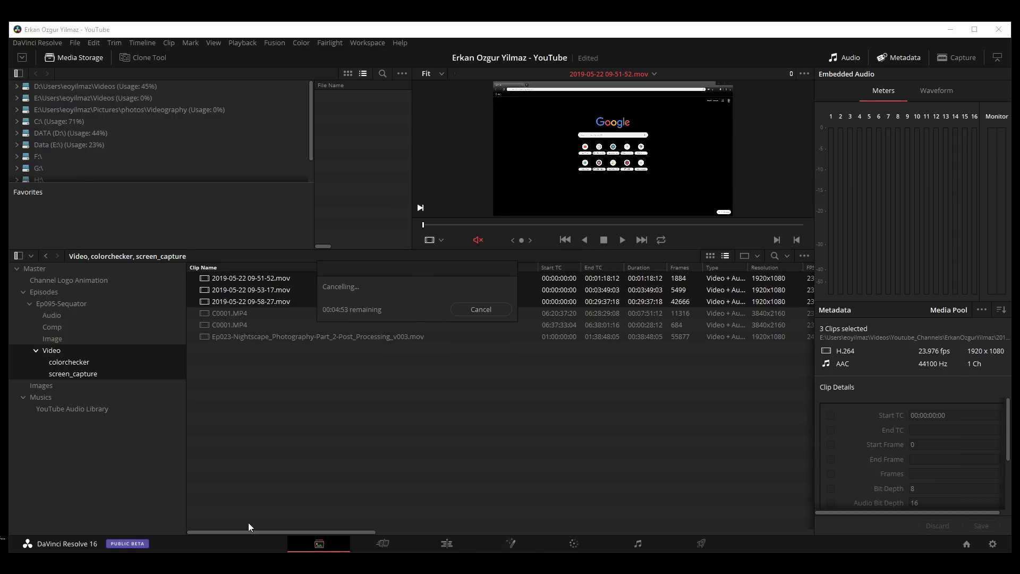
left_click(480, 309)
left_click(249, 45)
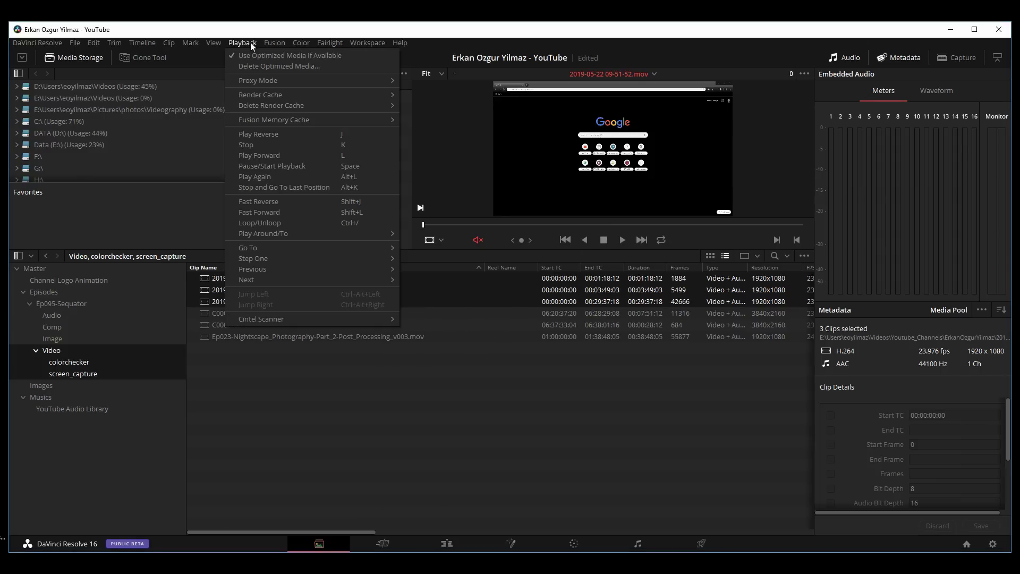
left_click(339, 55)
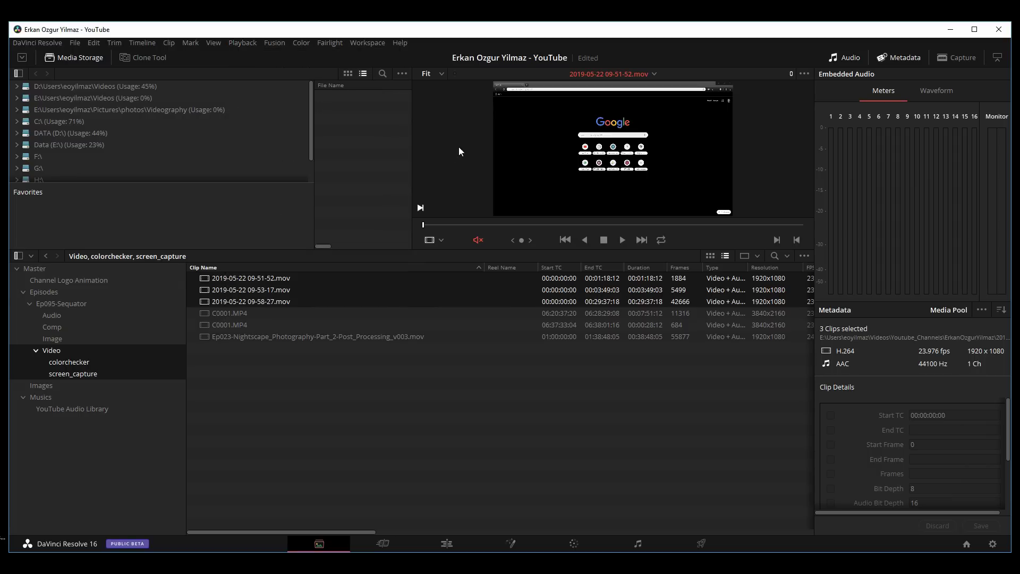
- Preview C0001.MP4 with a timecode counter, scrubbing to 06:21:54:21 in an enlarged viewer
left_click(281, 312)
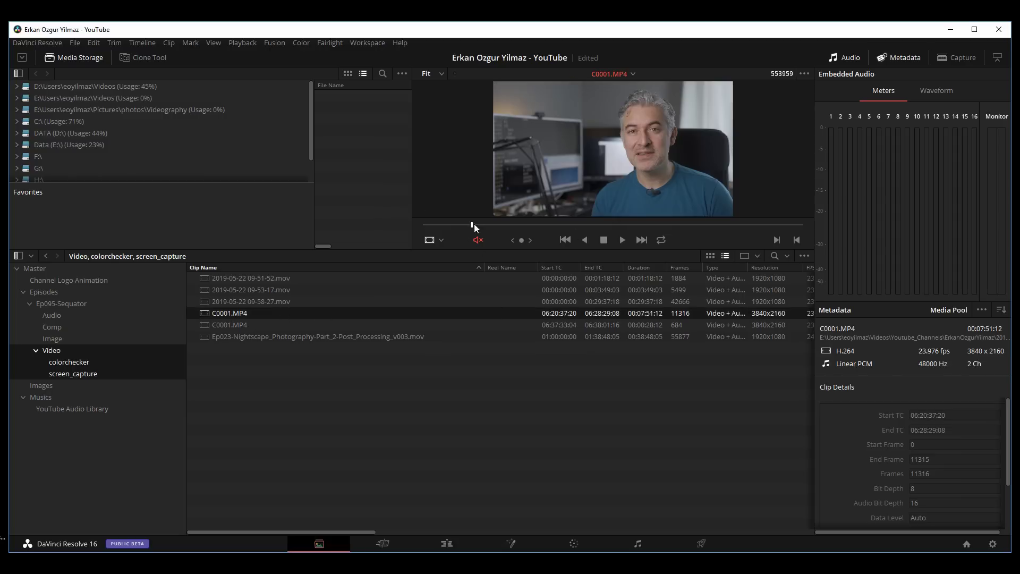
mouse_move(473, 224)
left_mouse_down()
mouse_move(490, 225)
mouse_move(416, 243)
left_mouse_up()
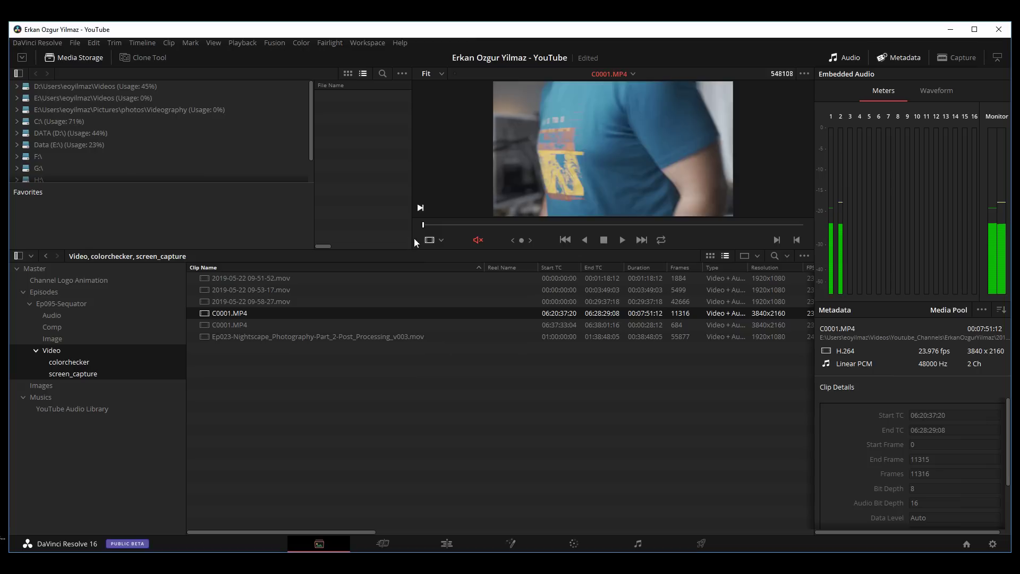
left_click(778, 74)
left_click(749, 86)
left_click(523, 224)
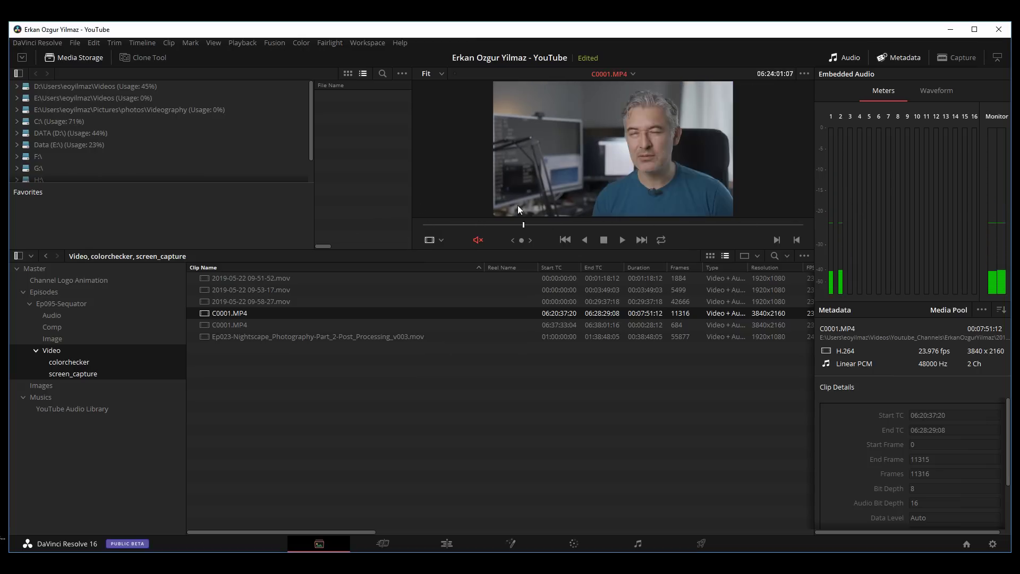
mouse_move(519, 206)
left_mouse_down()
mouse_move(562, 206)
mouse_move(556, 228)
mouse_move(565, 226)
left_mouse_up()
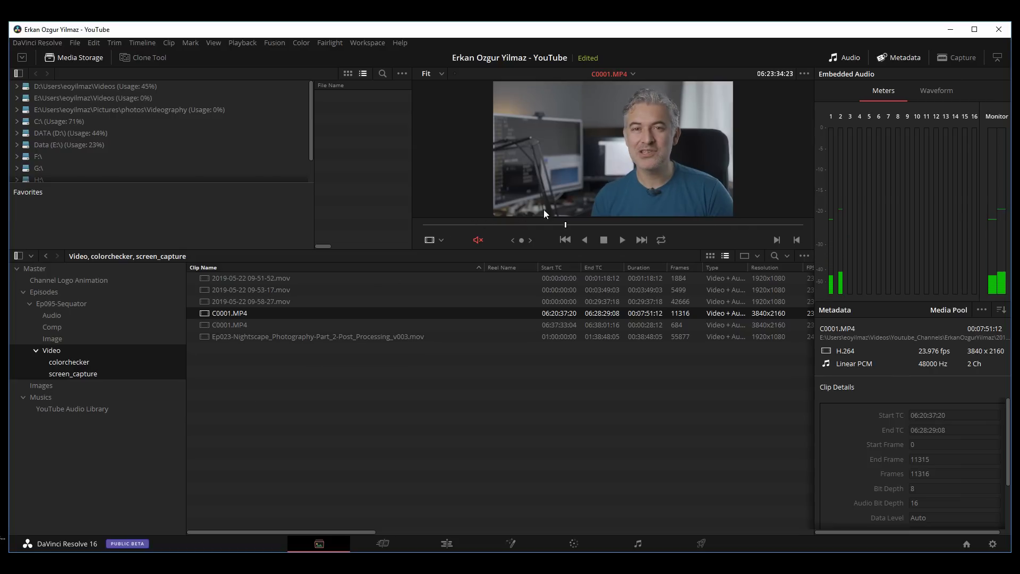
left_click_drag(544, 214, 485, 234)
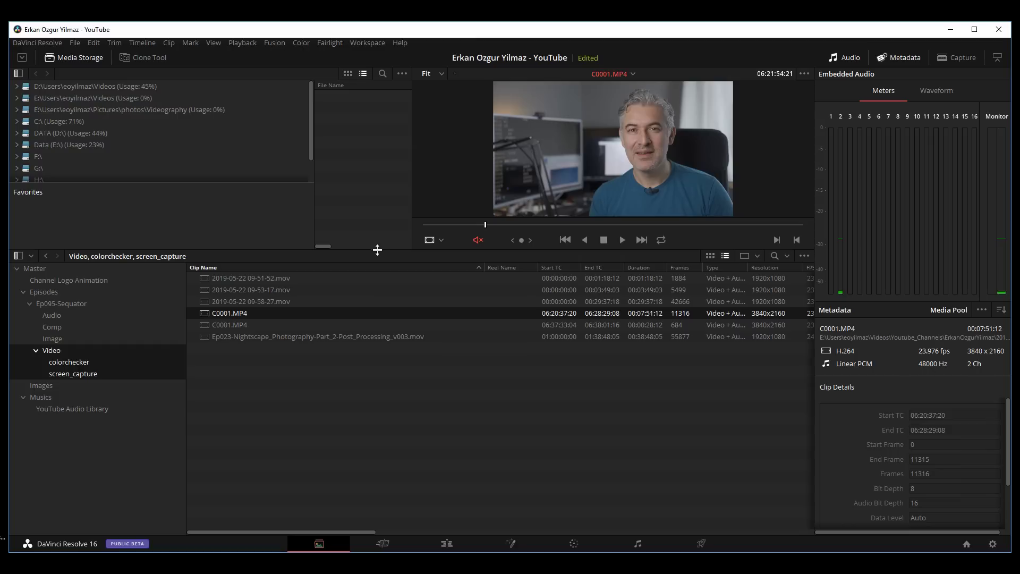
left_click_drag(377, 250, 377, 263)
left_click(244, 43)
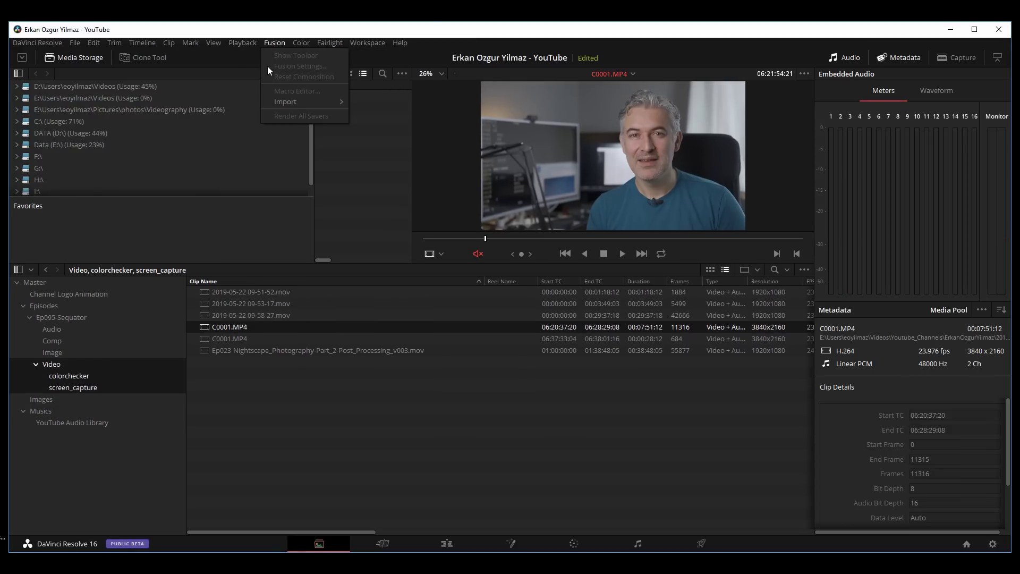
mouse_move(242, 43)
left_click(310, 66)
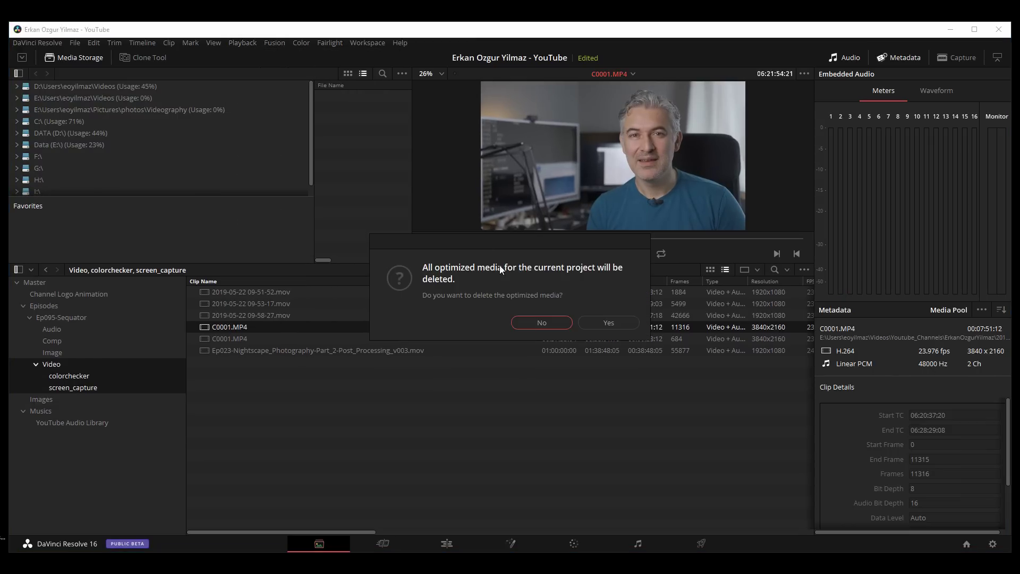
left_click_drag(555, 237, 433, 184)
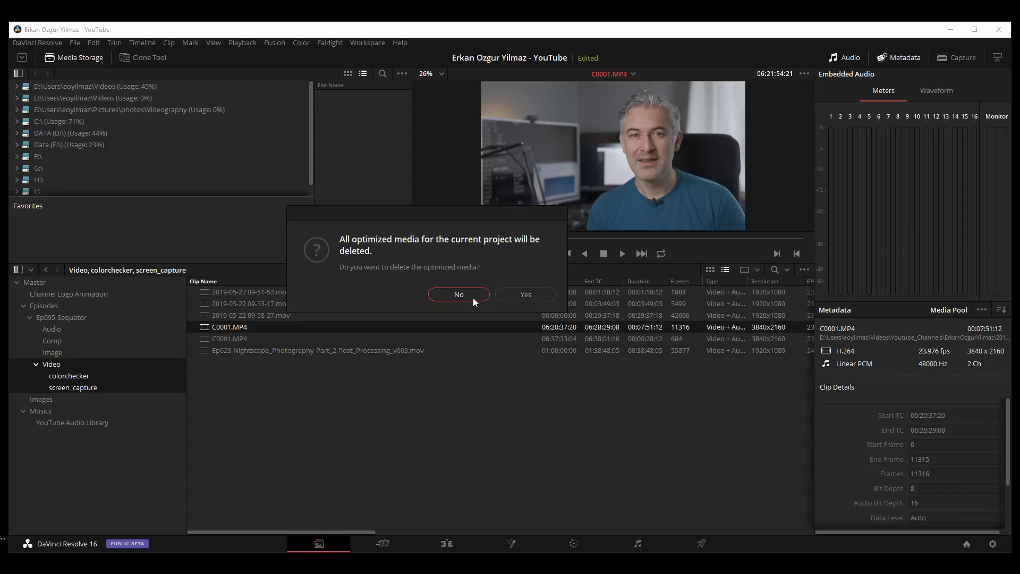
left_click(515, 299)
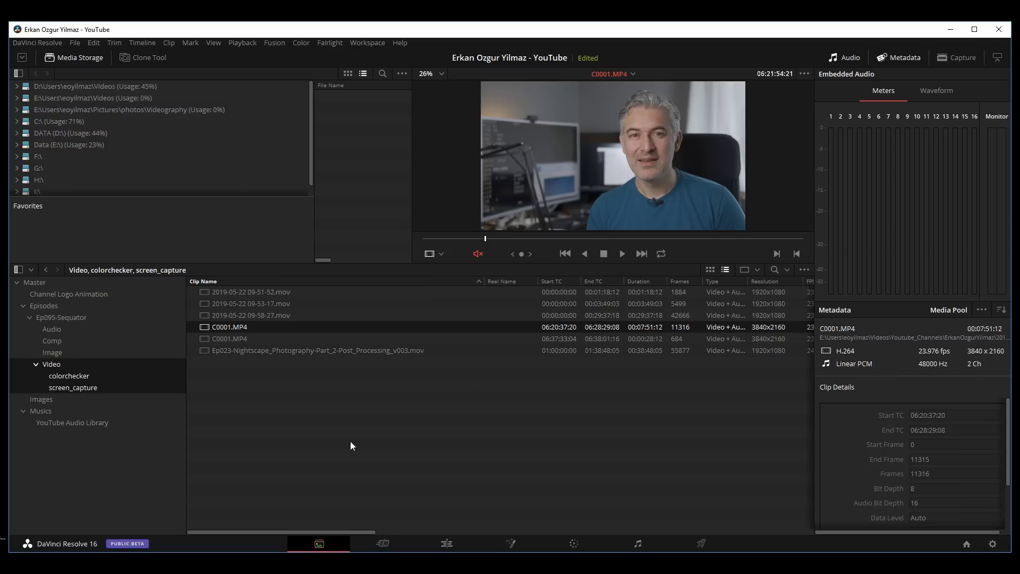
left_click(400, 403)
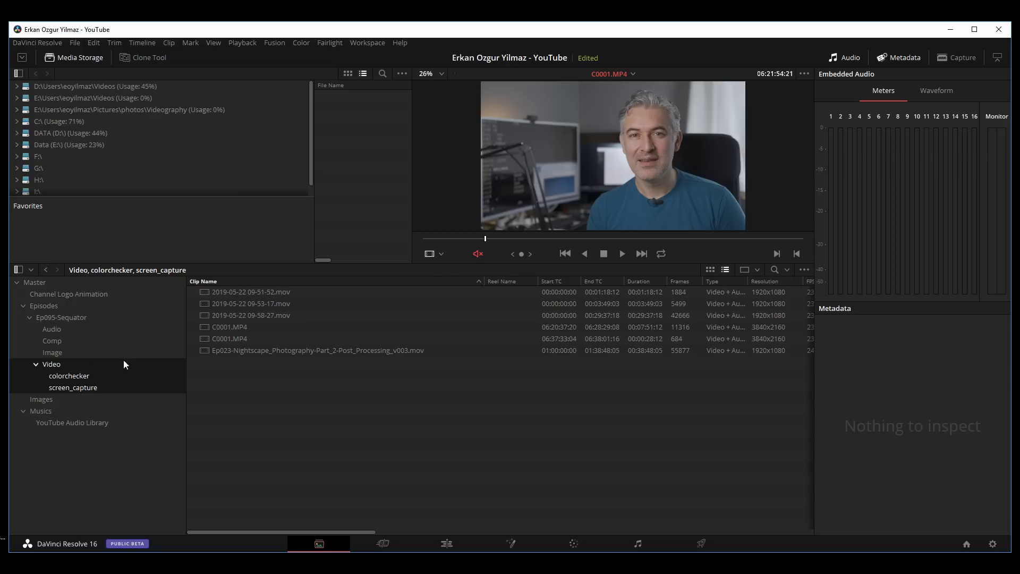
- Play the Ep095-Sequator timeline from its start on the Edit page, then reopen Project Settings
left_click(103, 350)
key("Up")
key("Up")
key("Up")
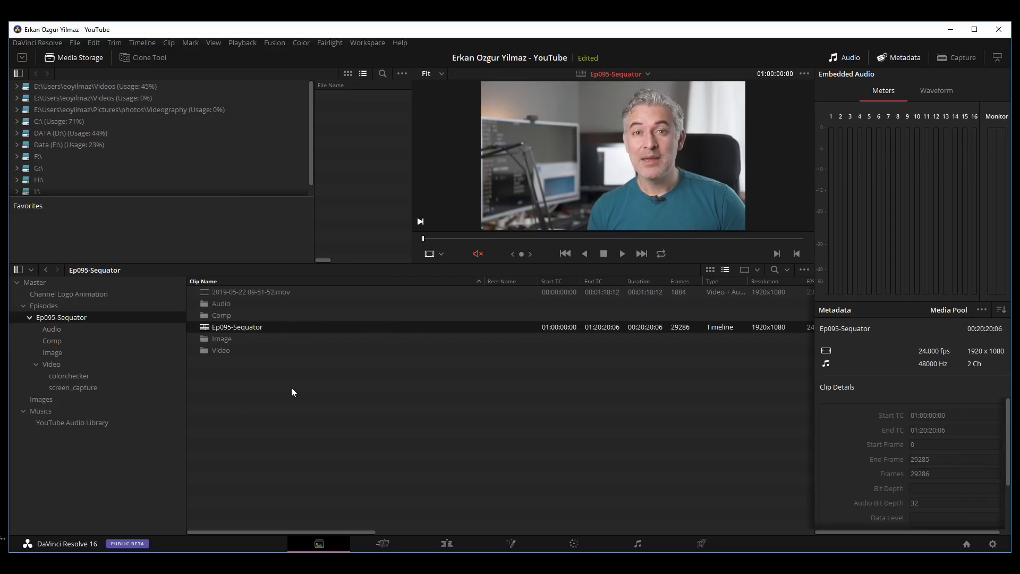
key("shift+4")
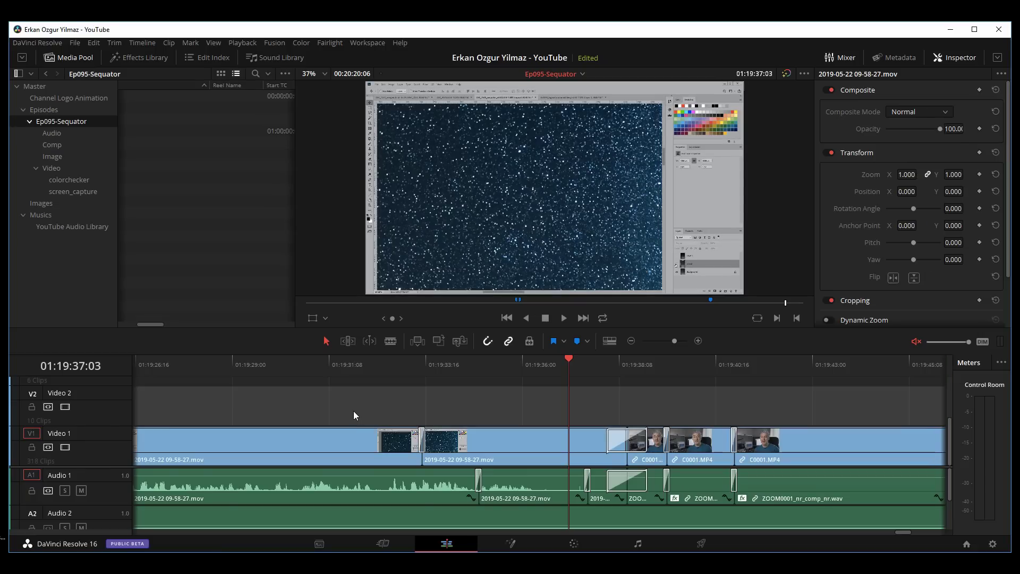
key("Home")
left_click(329, 362)
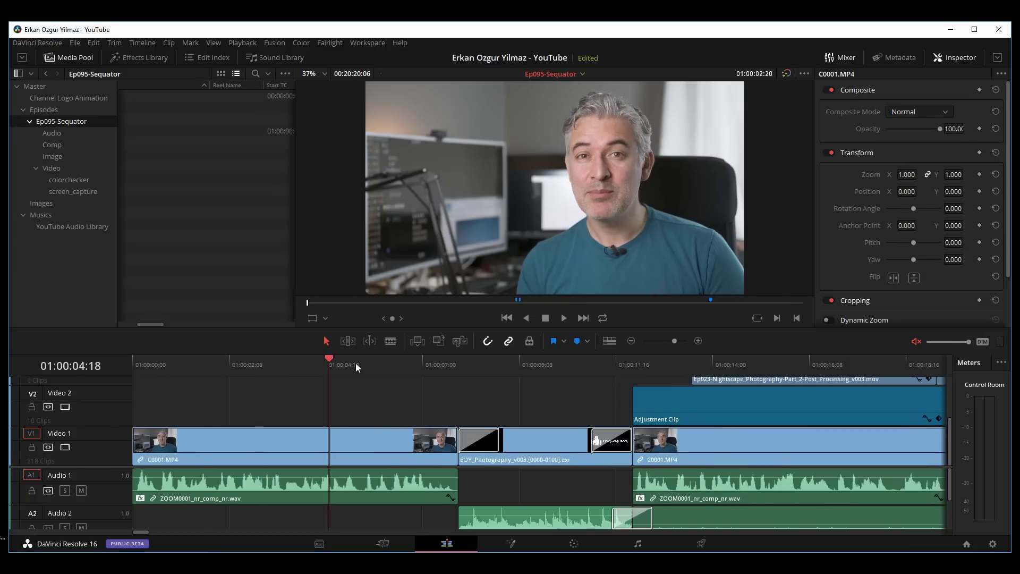
mouse_move(355, 366)
left_mouse_down()
mouse_move(192, 375)
mouse_move(361, 371)
mouse_move(109, 414)
left_mouse_up()
key("space")
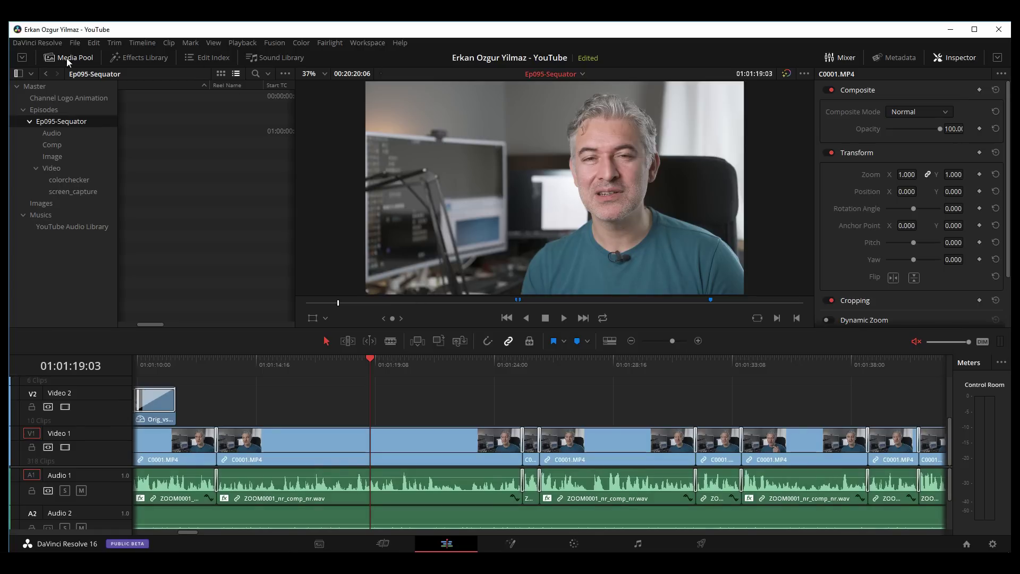
left_click(74, 43)
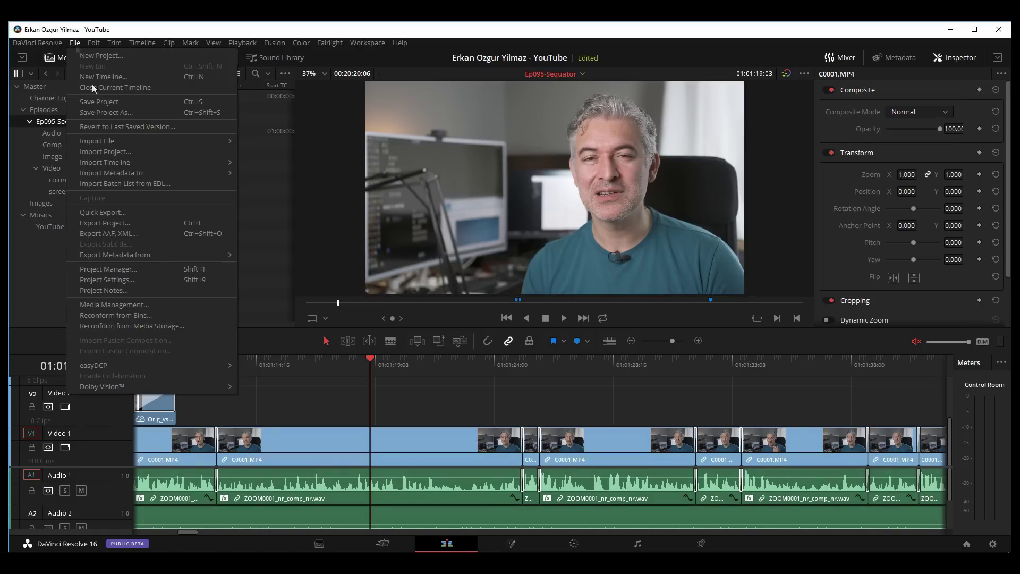
left_click(146, 279)
- In Master Settings, auto-cache transitions and composites in User Mode, then save the project settings
left_click_drag(788, 299, 803, 443)
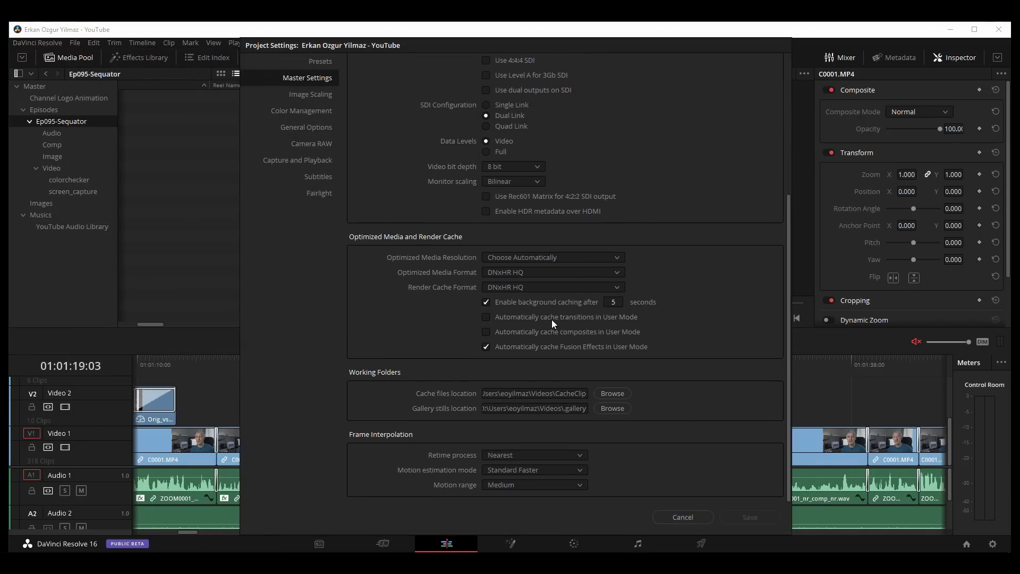
left_click(586, 317)
left_click(539, 333)
left_click(754, 518)
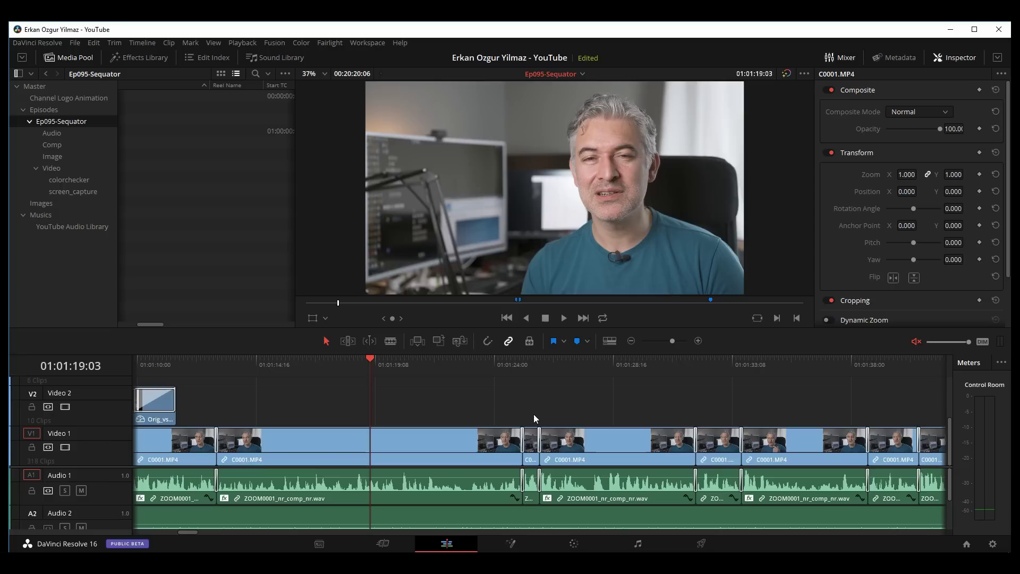
- Set Playback > Render Cache to User and place the playhead at 01:01:24:21
left_click(242, 42)
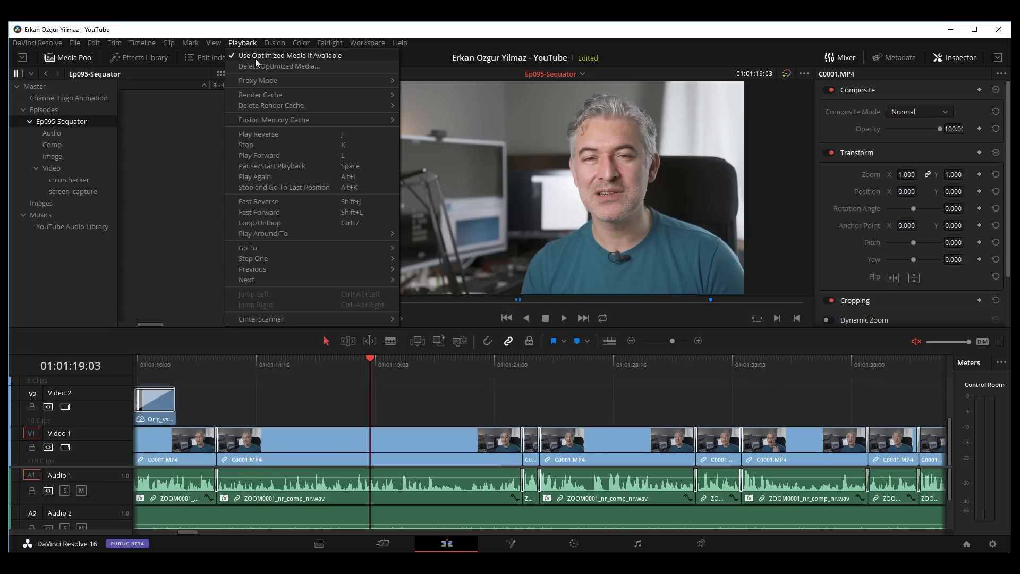
mouse_move(286, 95)
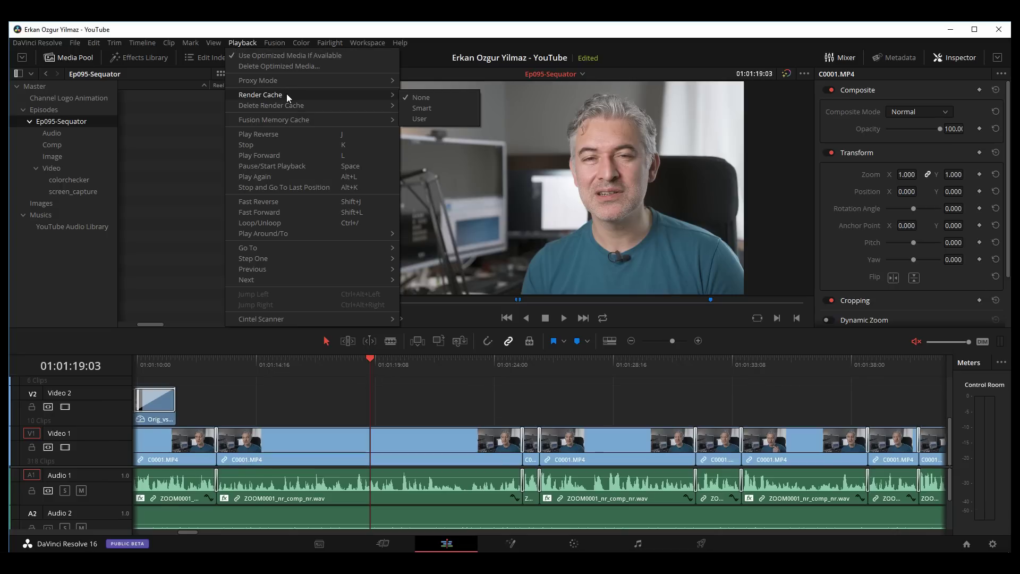
left_click(435, 117)
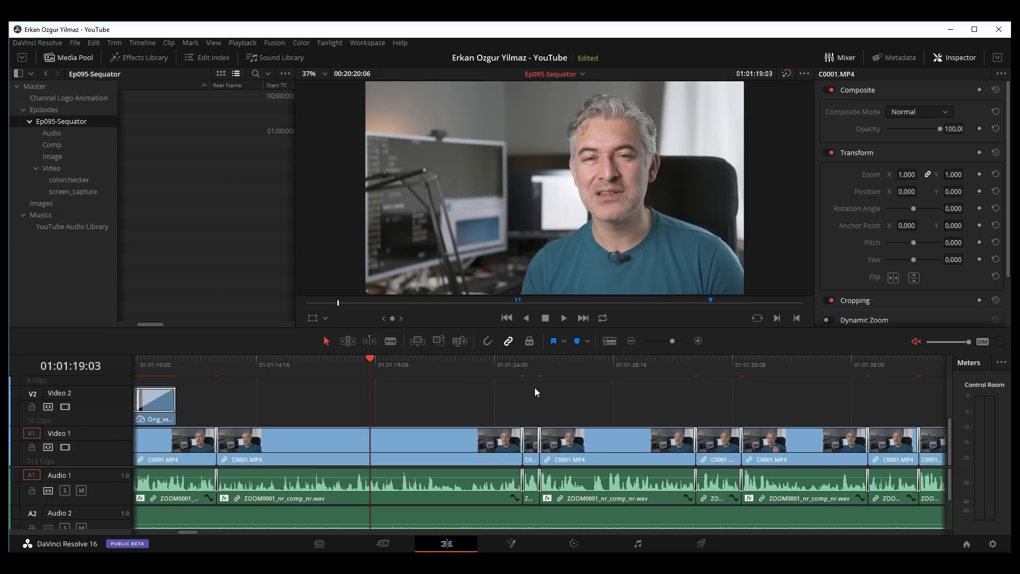
left_click(521, 367)
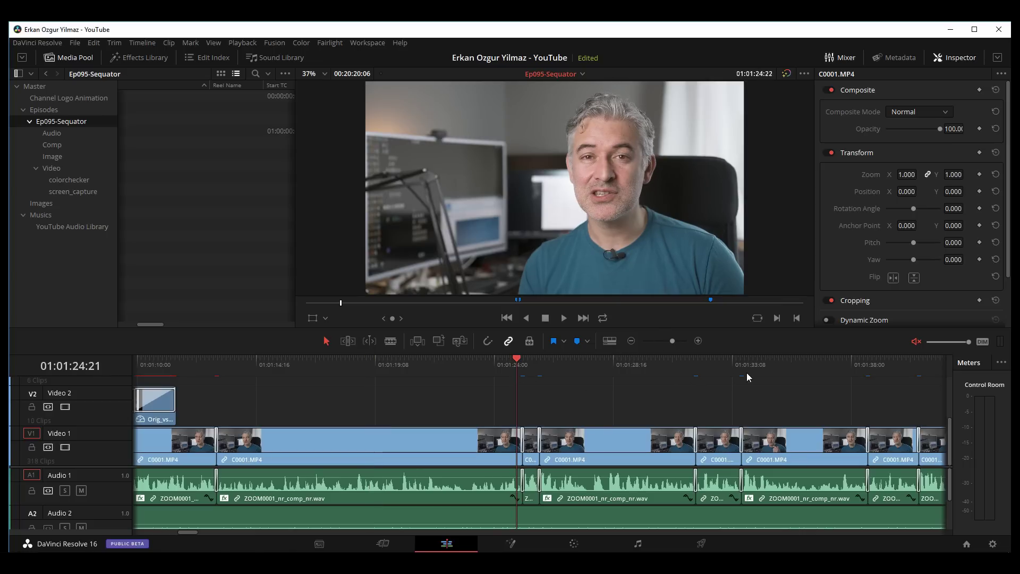
- Select the Cross Dissolve and Cross Fade at the presenter cut and drag their edge by four frames
left_click(697, 340)
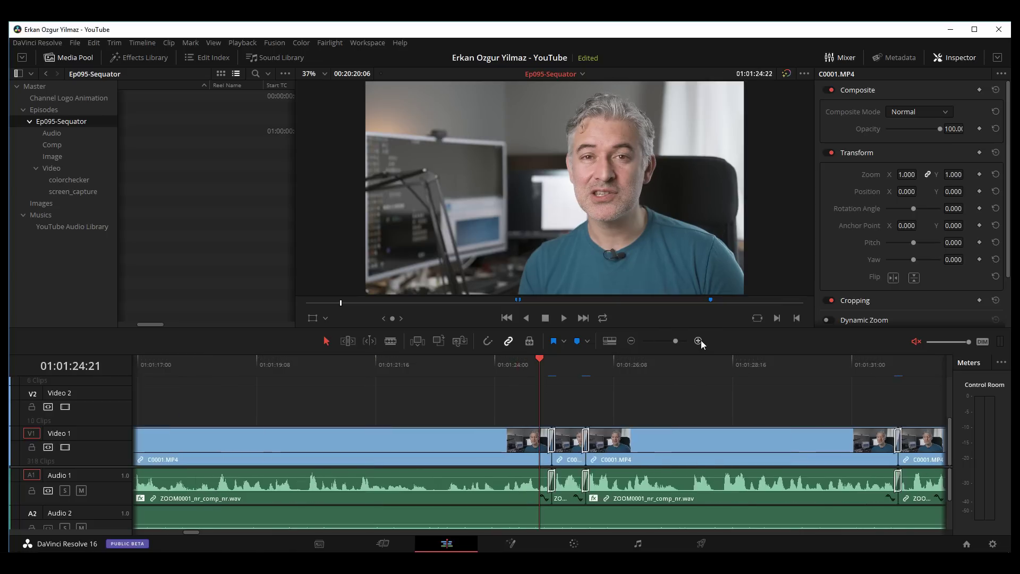
left_click(607, 361)
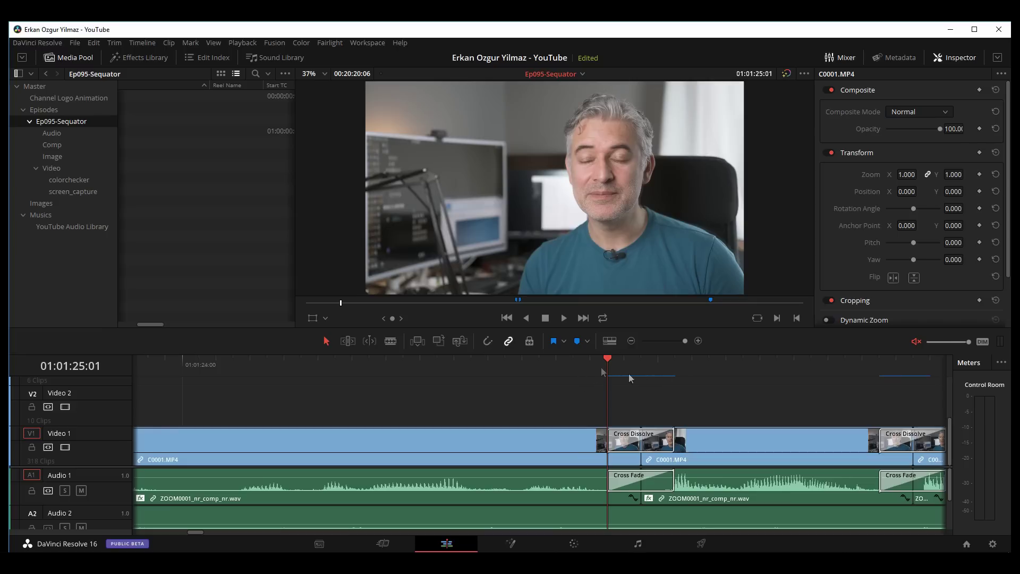
left_click(631, 341)
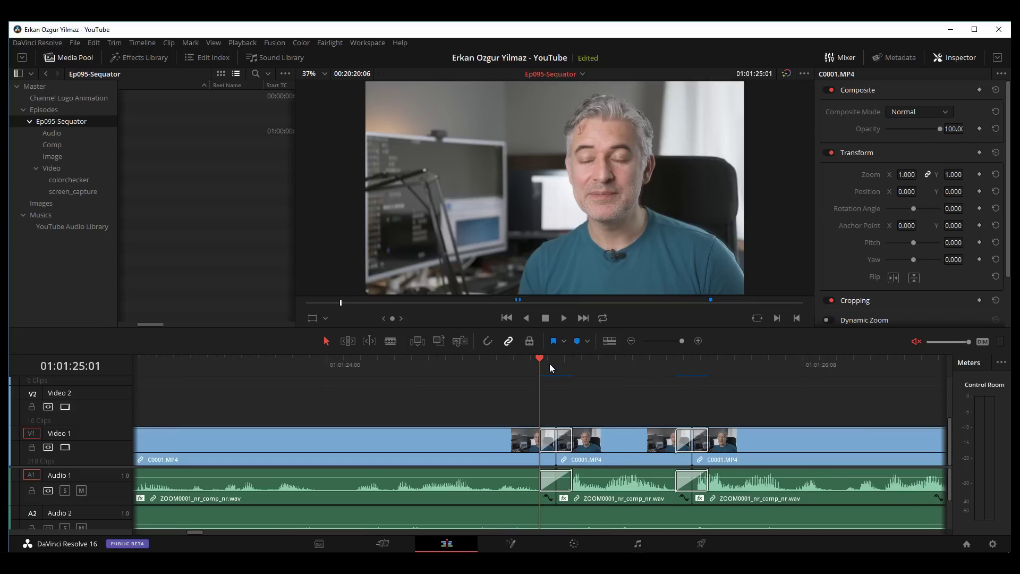
left_click(556, 440)
left_click_drag(571, 440, 623, 437)
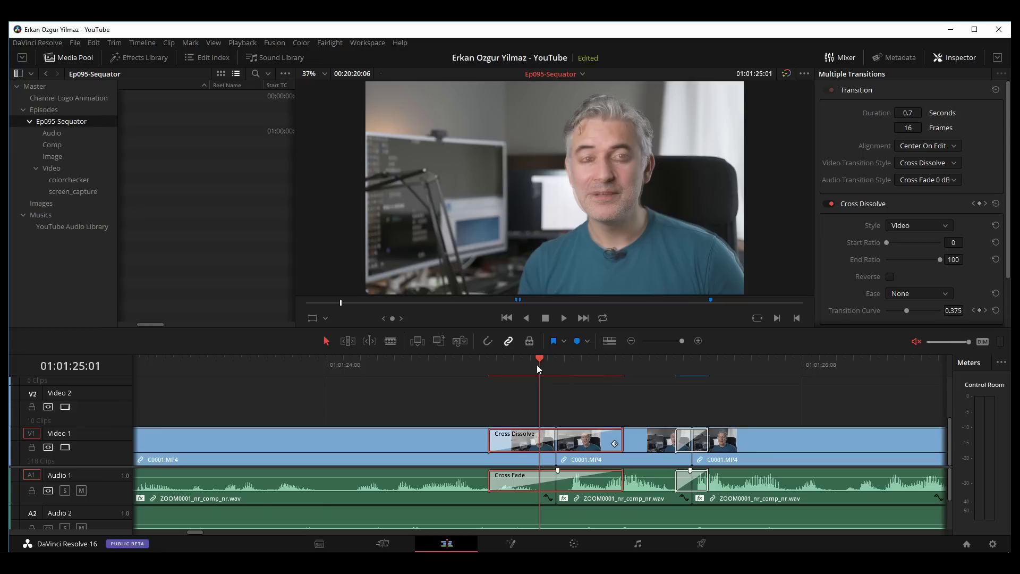
- Scrub and step frame by frame through the transition around 01:01:24:19 to preview the blend
left_click(493, 368)
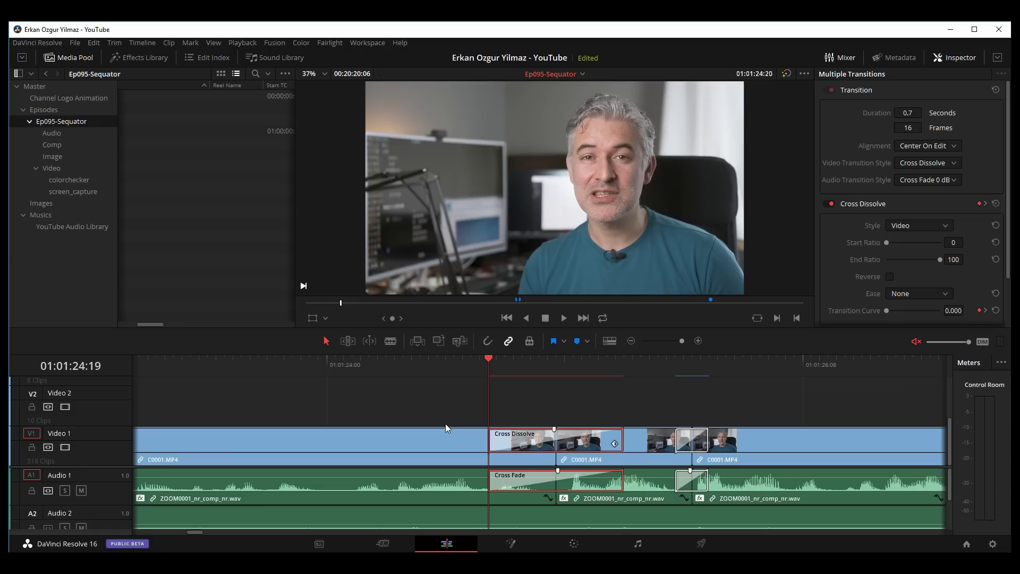
left_click_drag(482, 362, 625, 364)
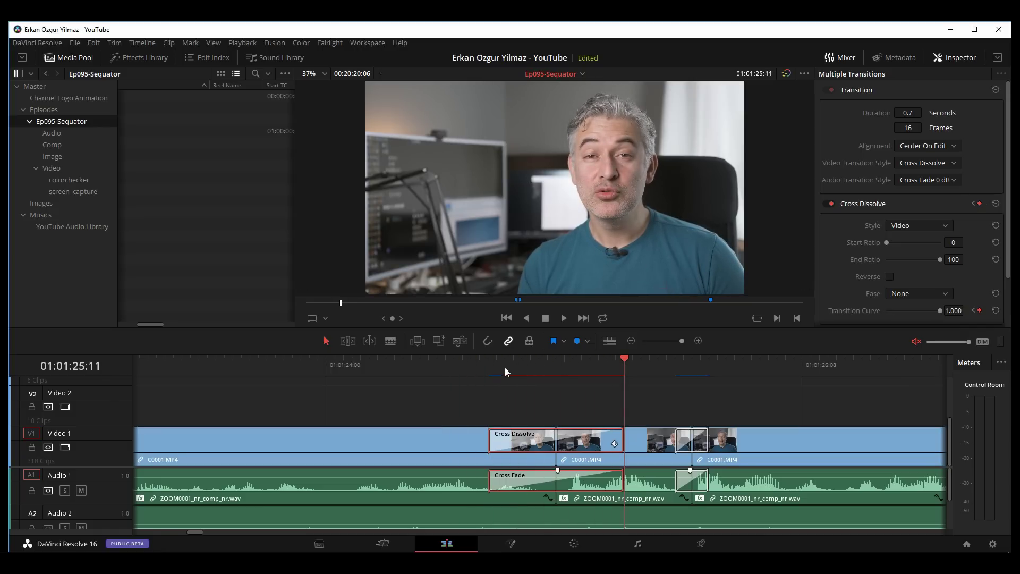
left_click(484, 363)
key("Left")
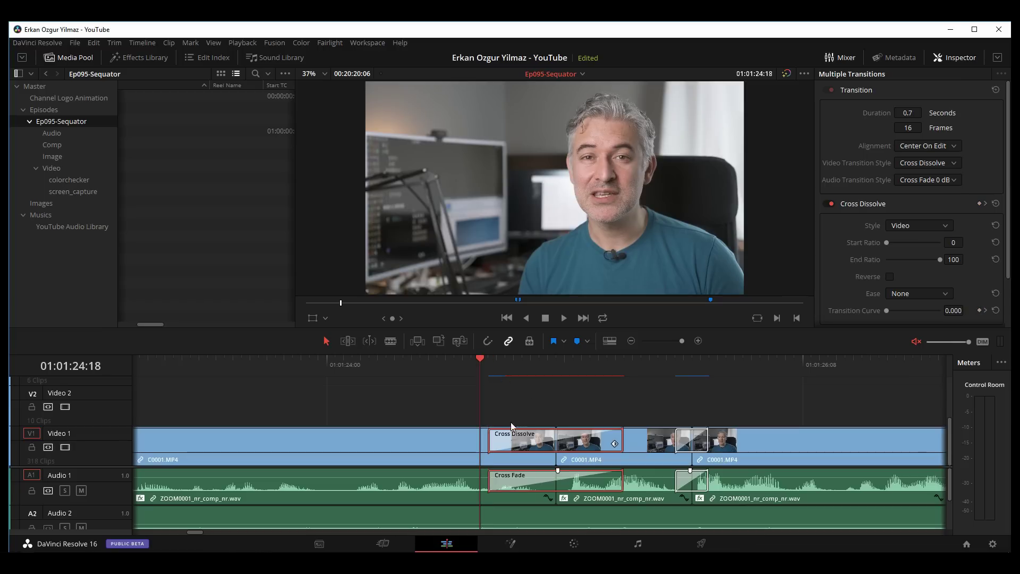
left_click(489, 361)
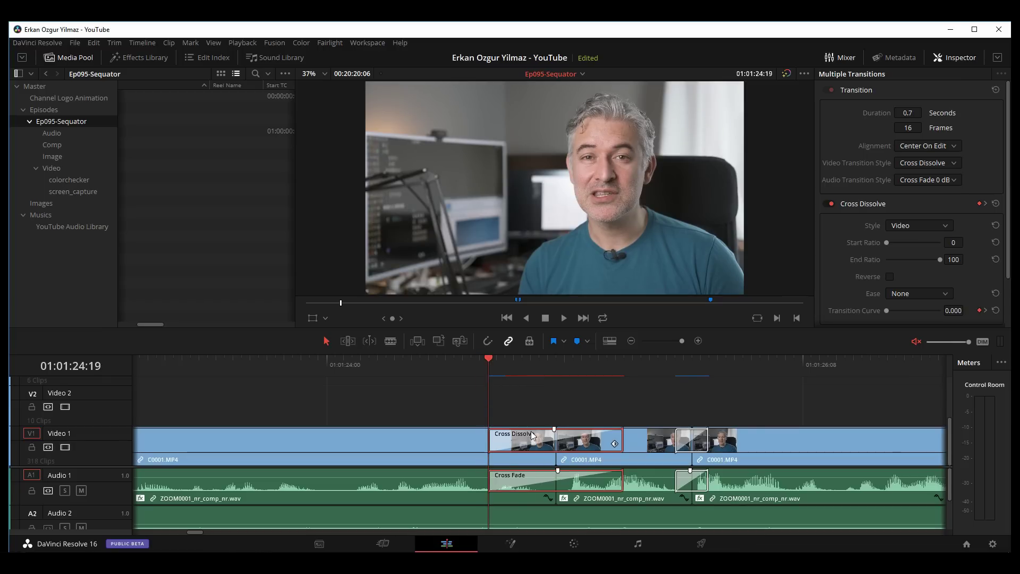
left_click_drag(502, 362, 529, 363)
key("Left")
key("Left")
key("Left")
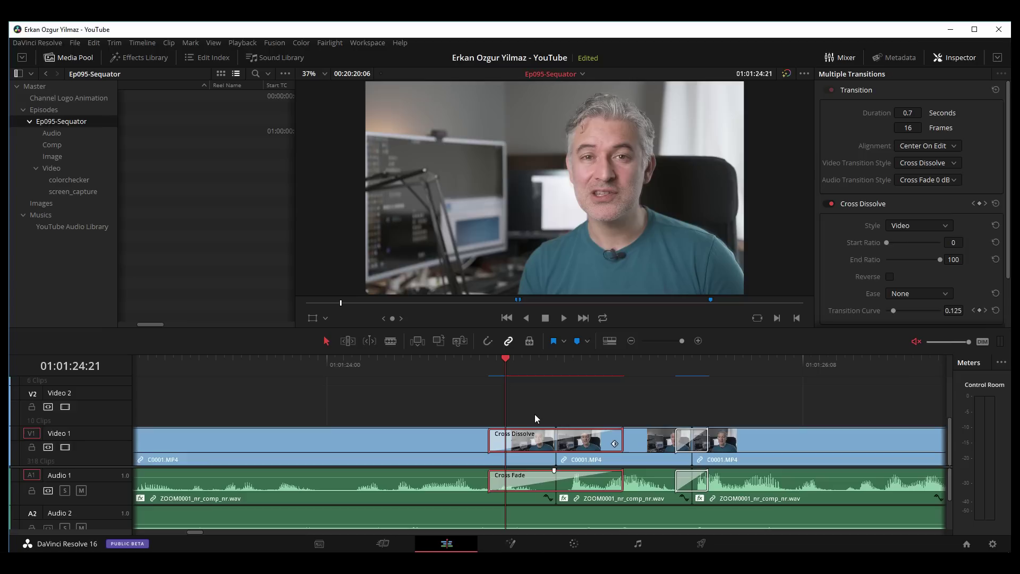
key("Right")
key("Left")
- Shorten the cut's dissolve and cross fade to 0.2 seconds (4 frames) and zoom back out
left_click(631, 340)
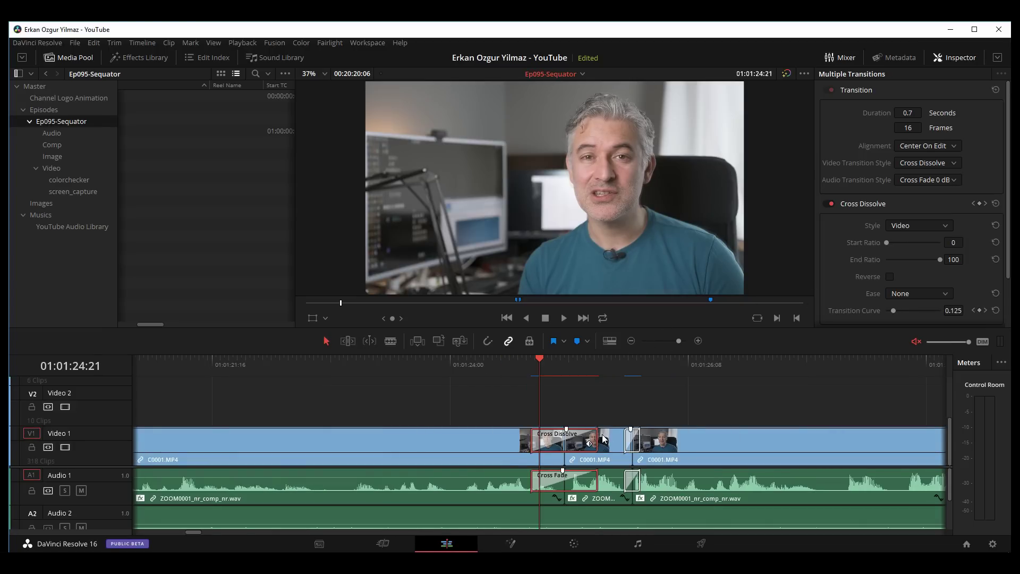
left_click_drag(604, 439, 581, 442)
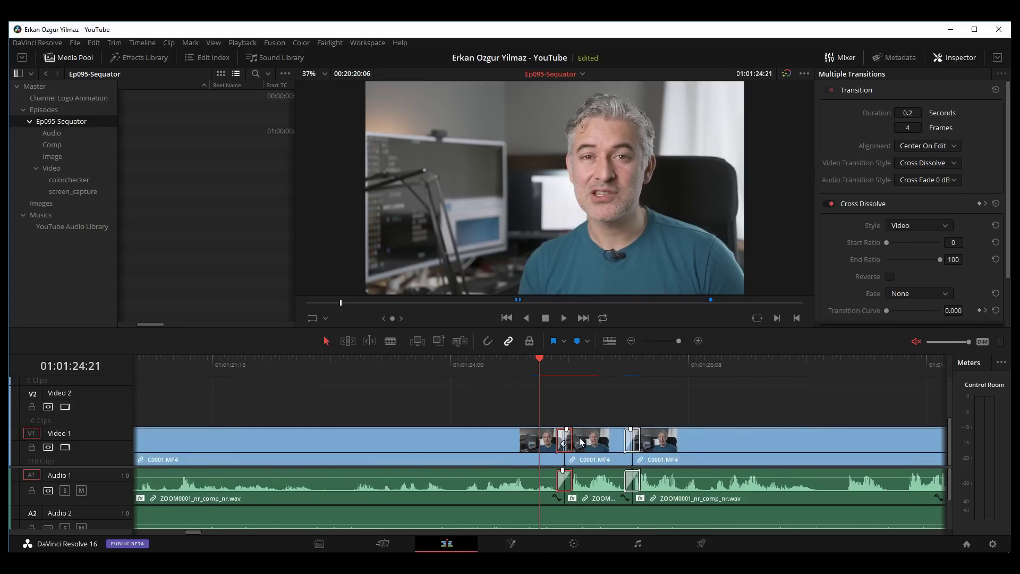
left_click(581, 442)
left_click(631, 341)
- Zoom in on the timeline and scroll back to the clips around 01:01:10
left_click(631, 340)
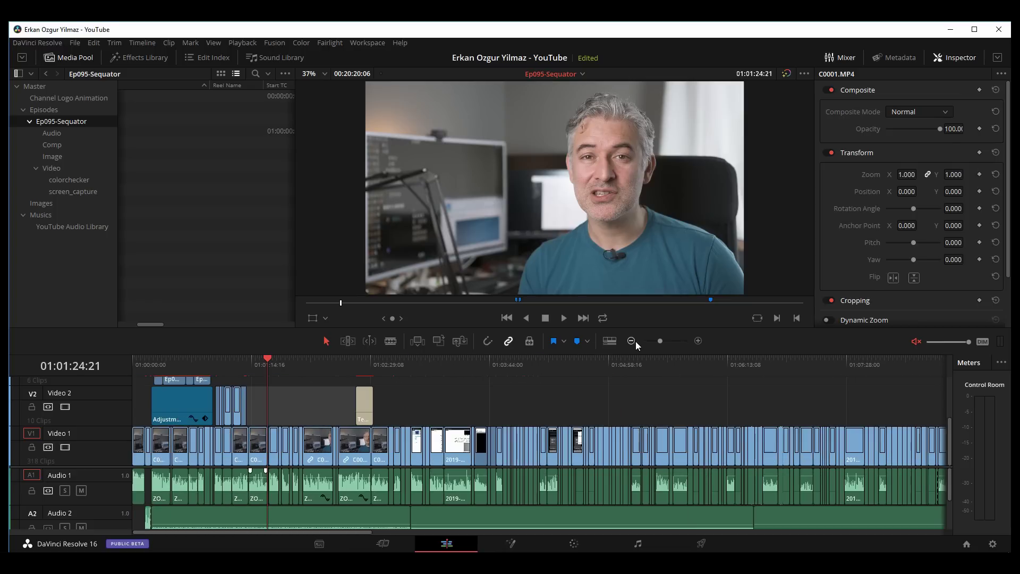
left_click(697, 340)
left_click(698, 340)
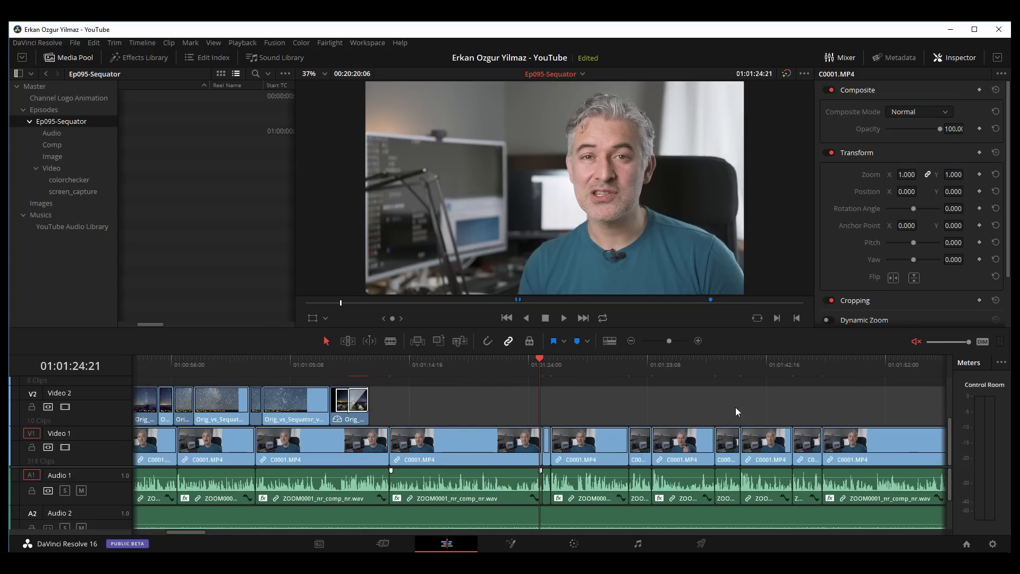
scroll(735, 407, "right", 5)
scroll(648, 409, "right", 3)
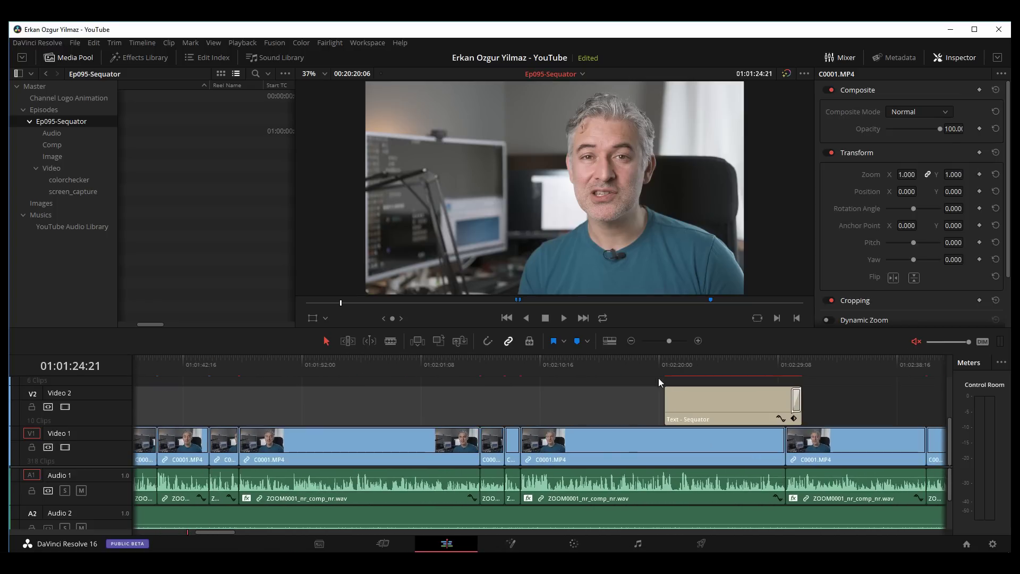
left_click(698, 341)
scroll(610, 403, "right", 3)
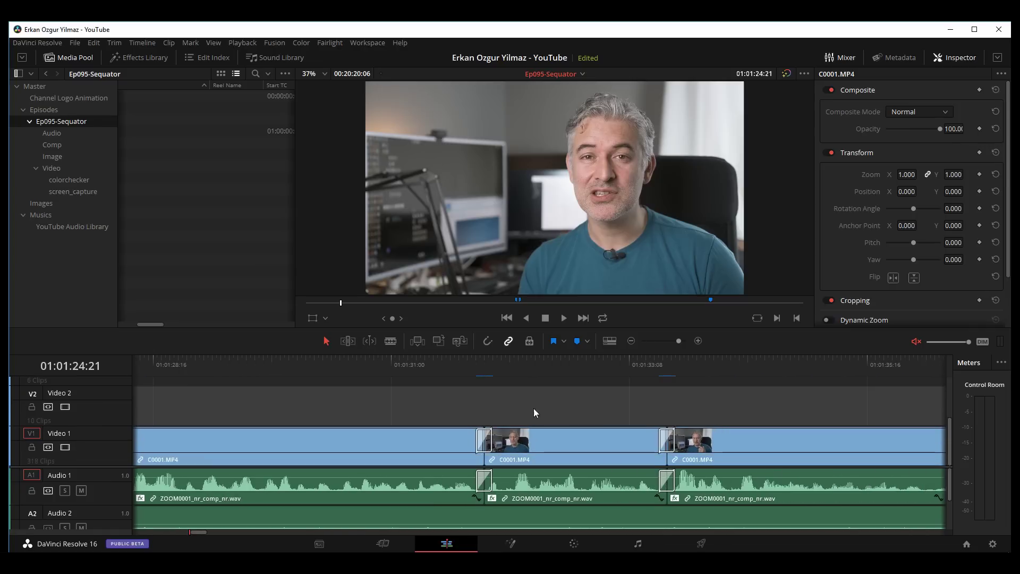
scroll(533, 412, "right", 2)
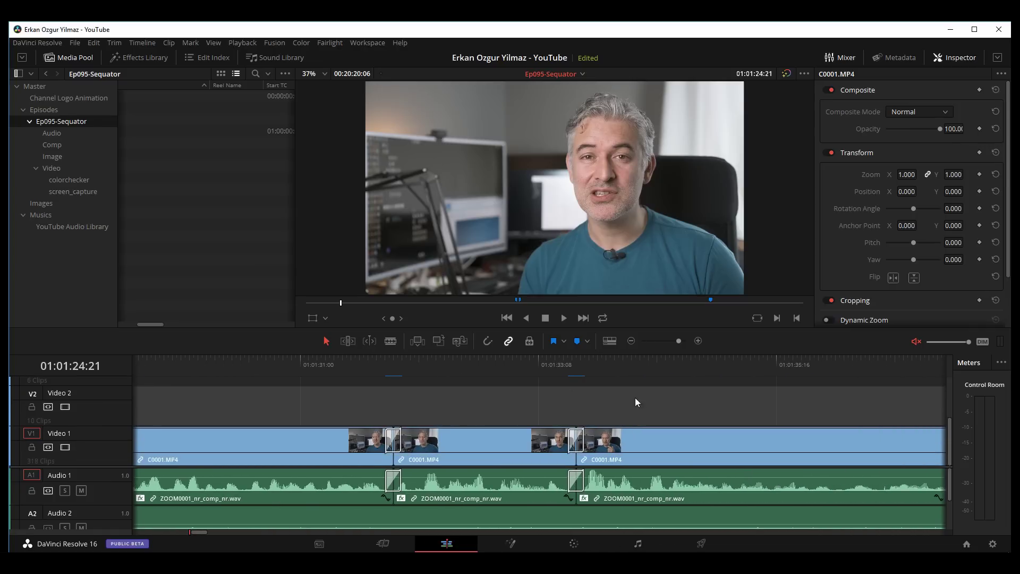
scroll(635, 402, "left", 5)
scroll(463, 396, "left", 5)
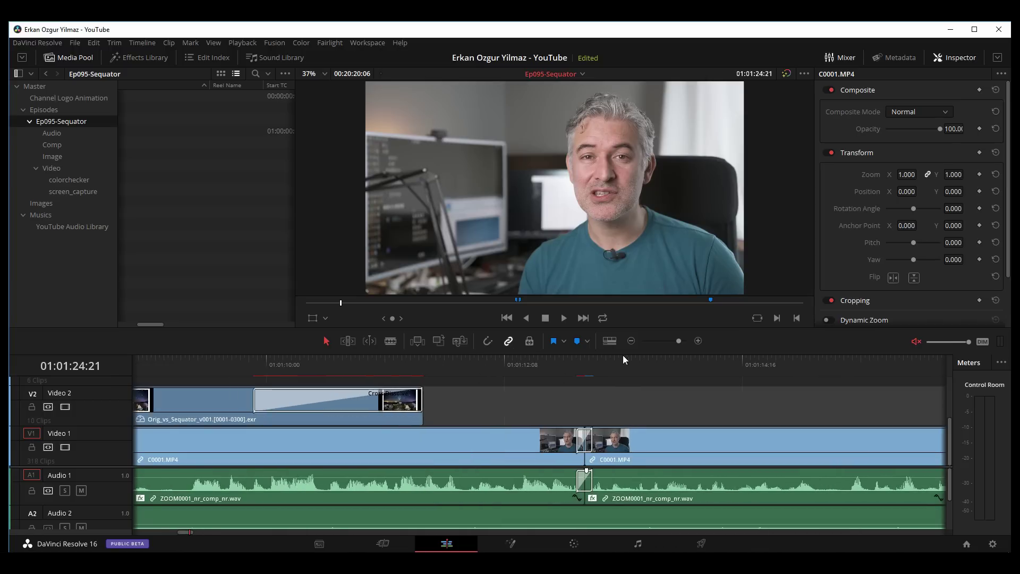
scroll(568, 400, "left", 2)
- Scrub from the night-sky EXR image across the V2 cross dissolve into the presenter footage
left_click_drag(330, 361, 370, 362)
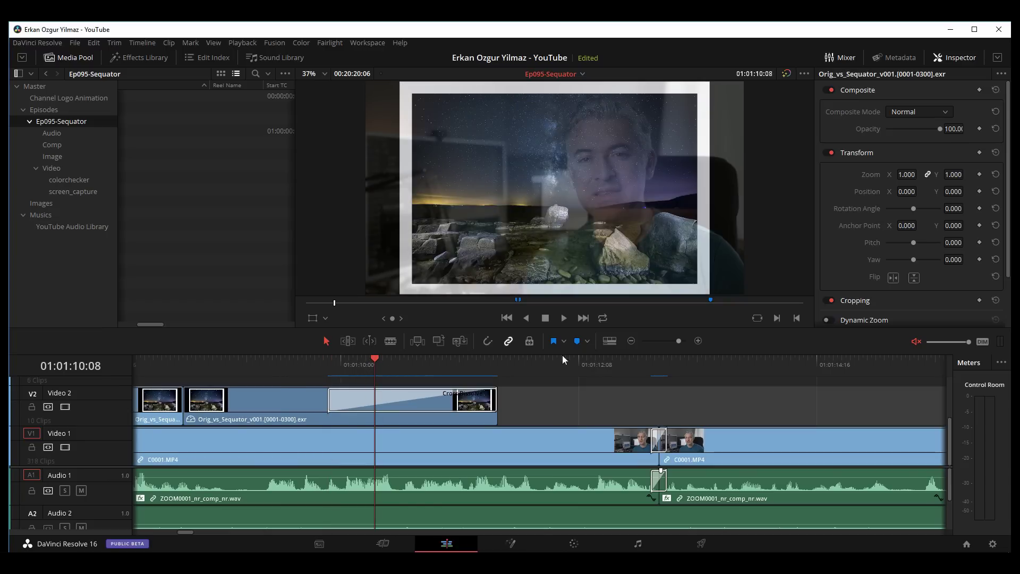
left_click_drag(635, 362, 661, 361)
left_click_drag(554, 358, 383, 365)
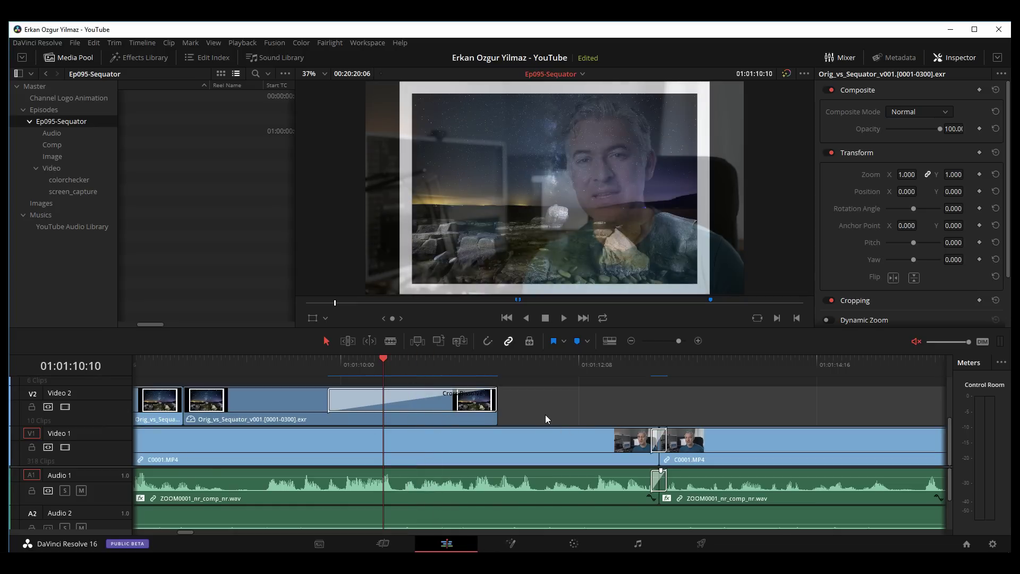
- Lengthen the presenter-cut transition to 0.8 seconds, then shorten it back to 0.2 seconds
left_click(661, 443)
left_click_drag(665, 443, 696, 443)
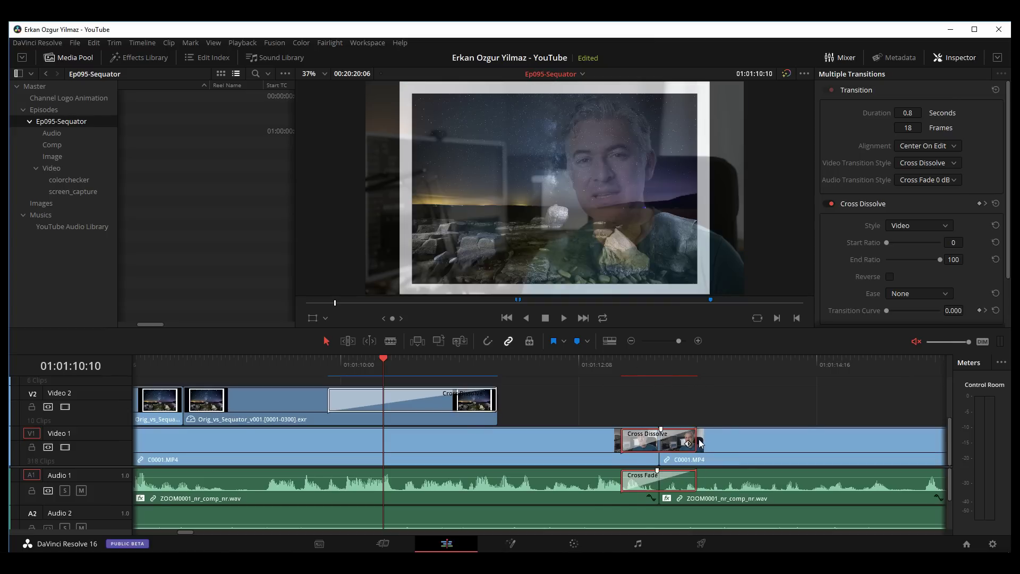
left_click_drag(701, 439, 666, 440)
- Select the long C0001.MP4 presenter clip after the cut, zoom out, and move the playhead into it
scroll(556, 378, "right", 3)
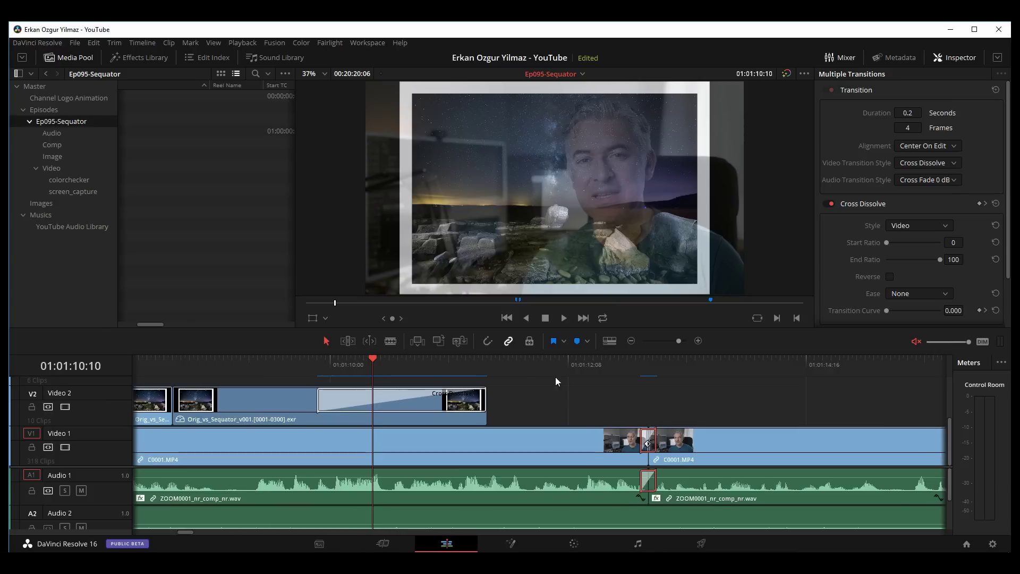
left_click(600, 391)
scroll(533, 373, "right", 3)
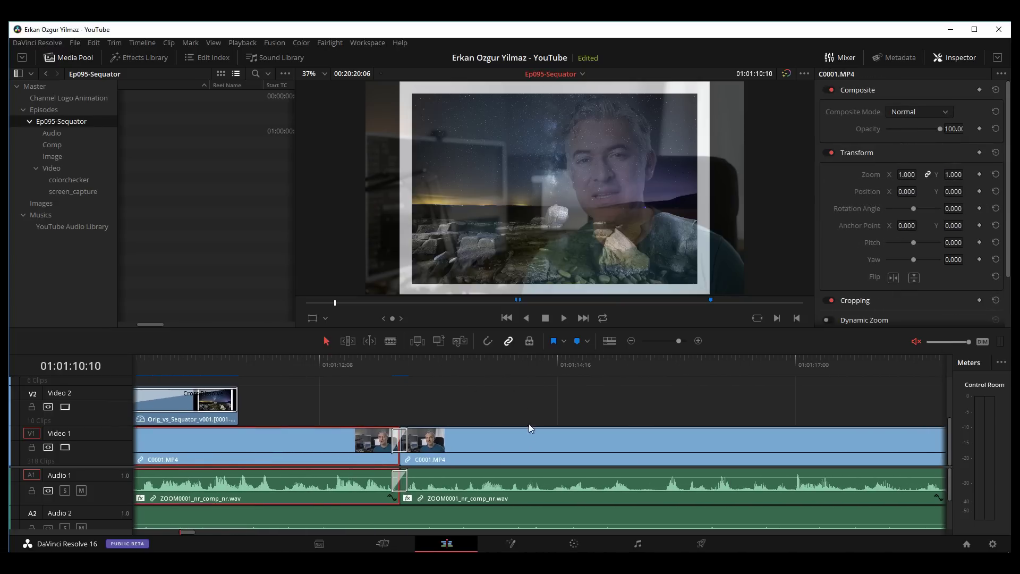
left_click(534, 436)
left_click(631, 341)
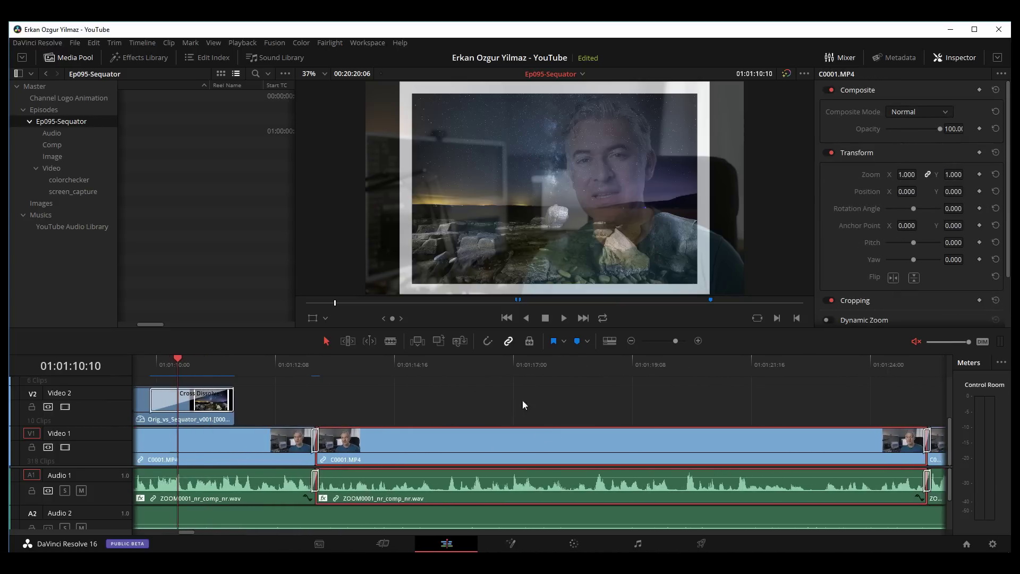
scroll(485, 396, "right", 2)
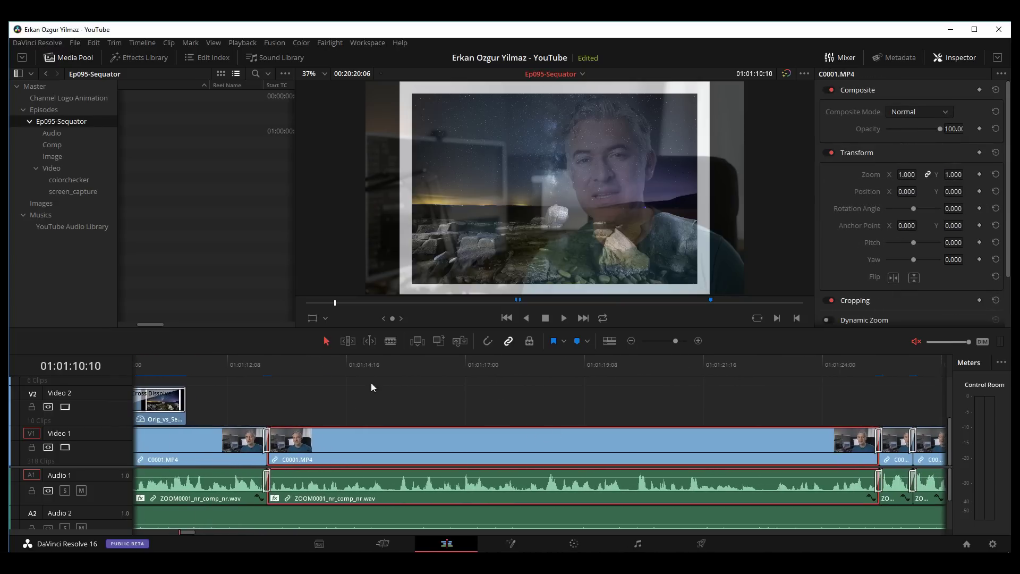
left_click_drag(408, 364, 439, 364)
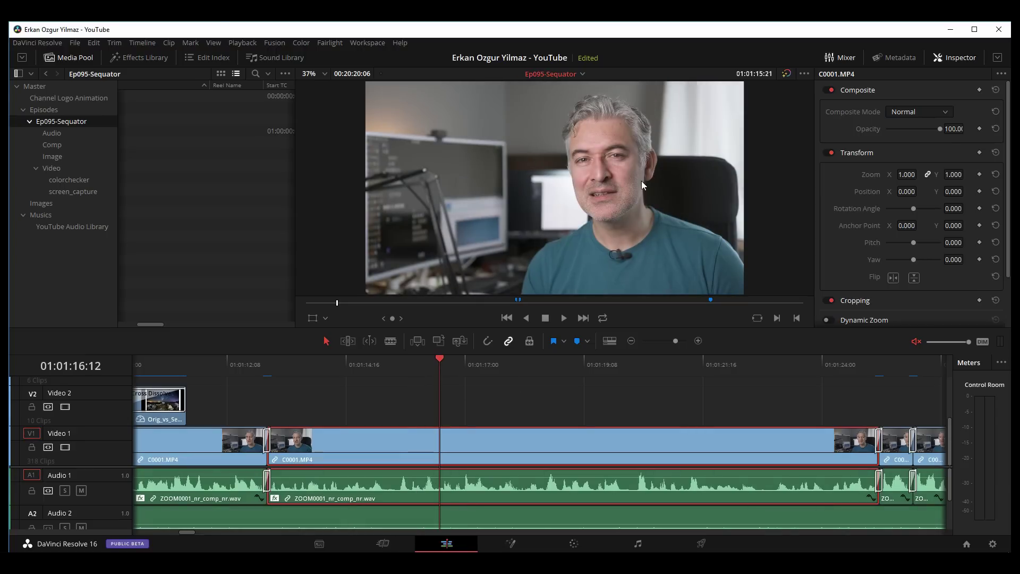
- Enable Render Cache Color Output on the V1 C0001.MP4 clip and scrub through the cached clip
left_click_drag(476, 365, 432, 359)
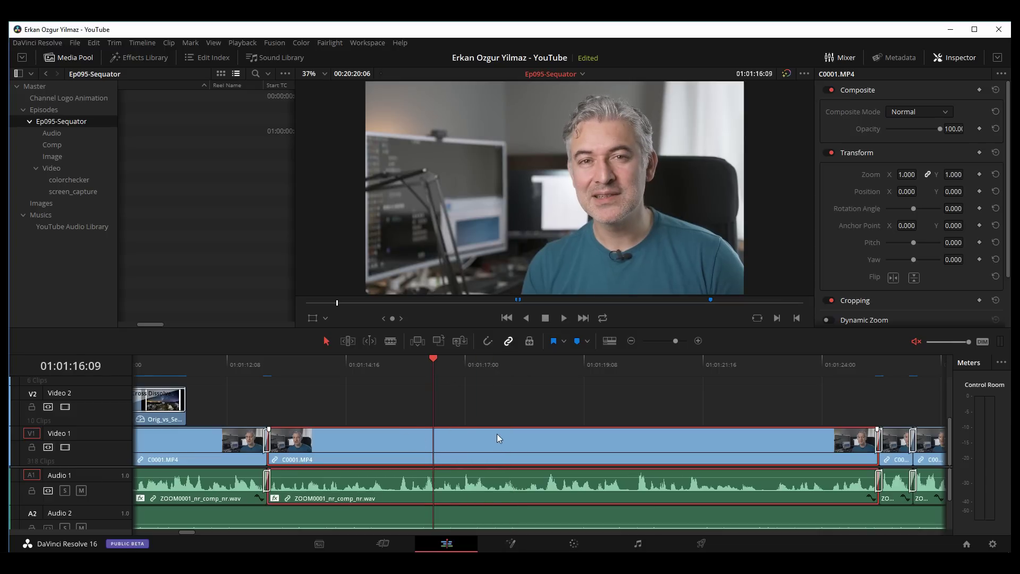
right_click(471, 438)
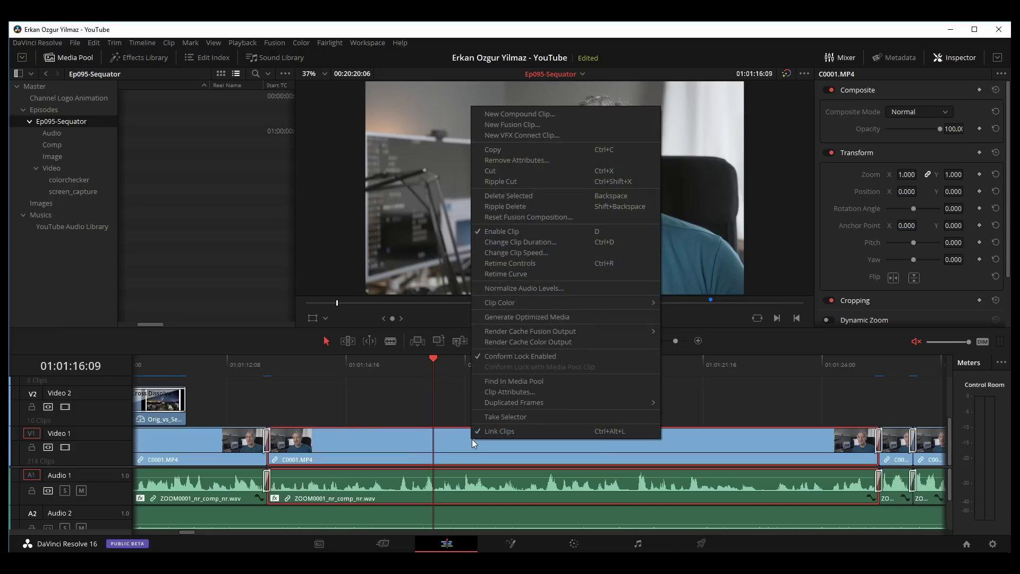
key("Escape")
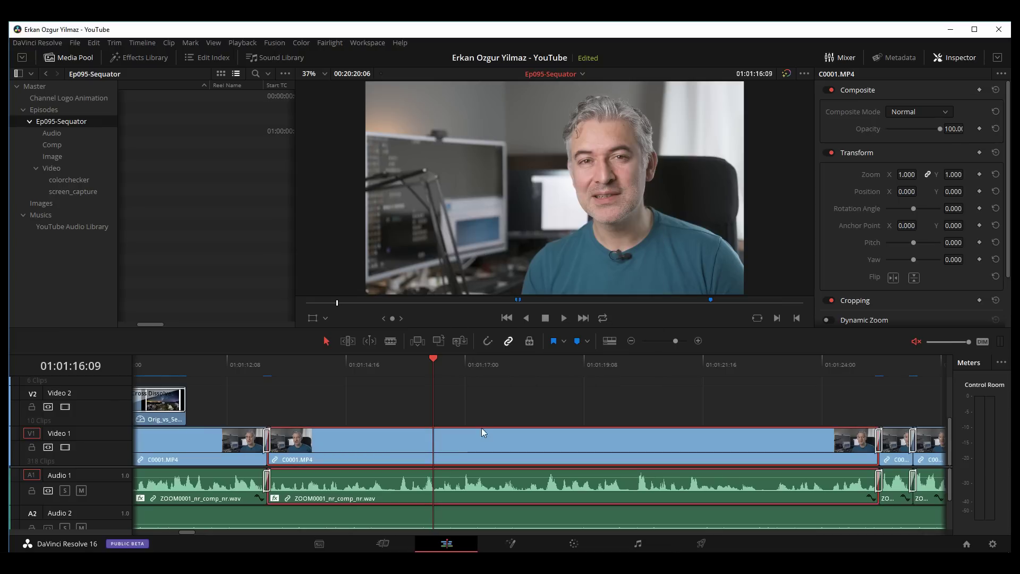
key("j")
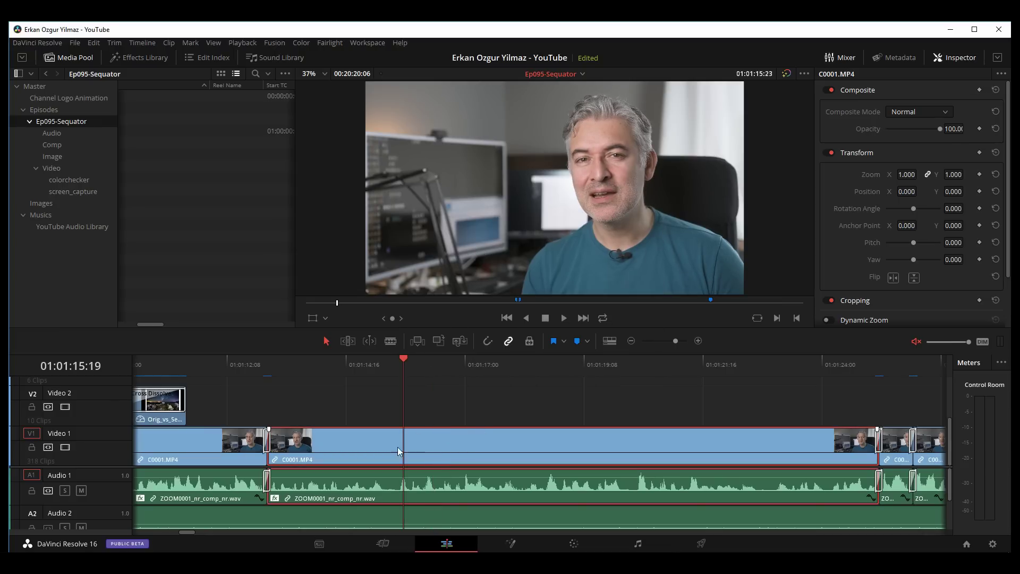
right_click(447, 441)
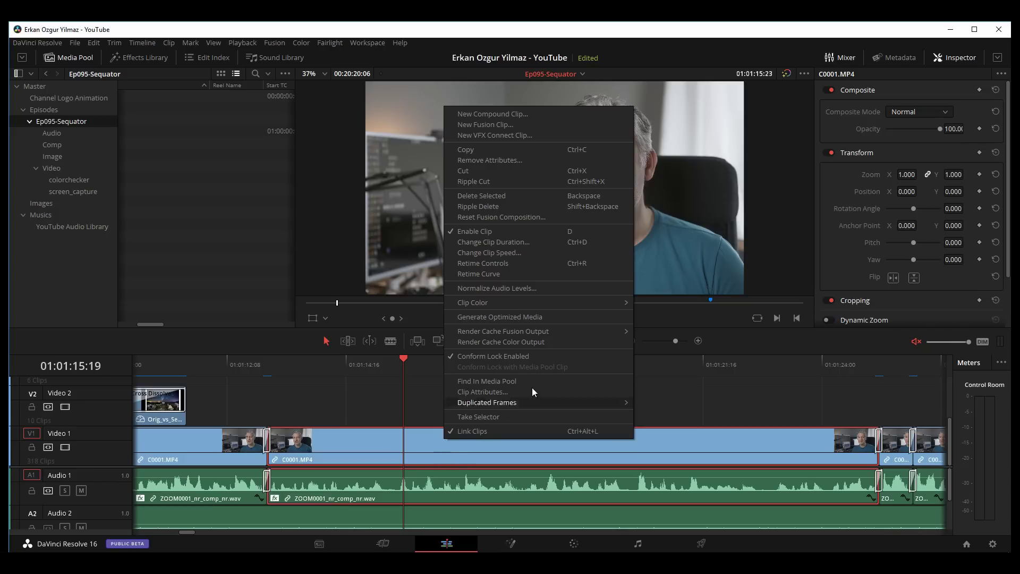
left_click(524, 342)
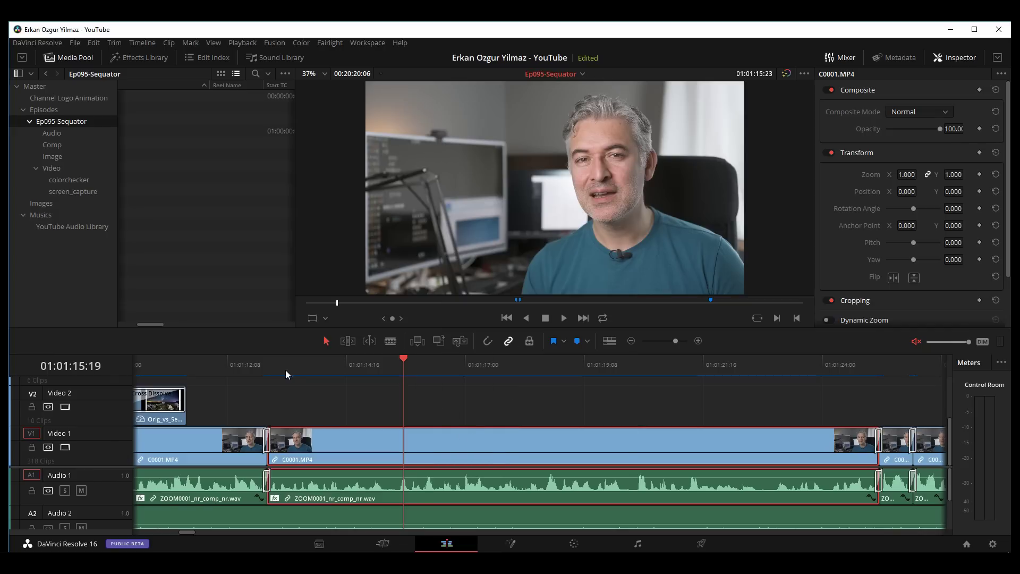
mouse_move(279, 365)
left_mouse_down()
mouse_move(699, 365)
mouse_move(329, 390)
mouse_move(764, 354)
mouse_move(368, 372)
mouse_move(598, 368)
mouse_move(401, 369)
left_mouse_up()
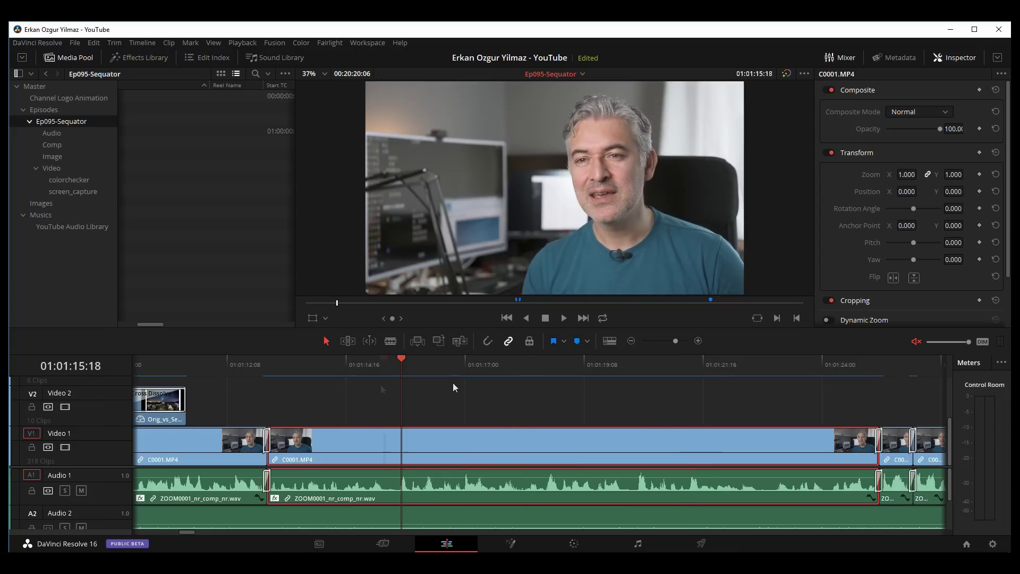
key("Left")
key("Left")
key("Left")
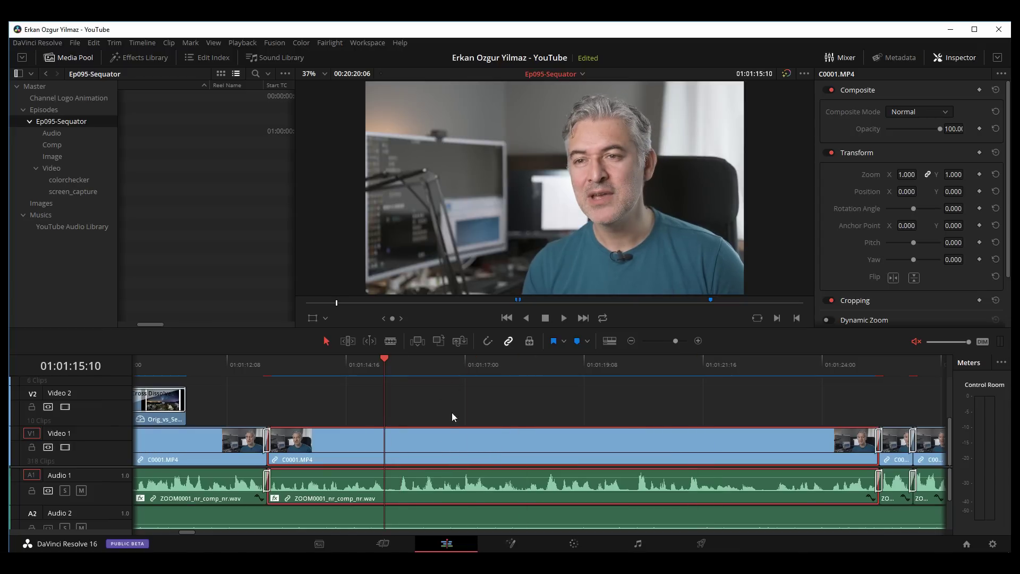
left_click_drag(375, 367, 461, 370)
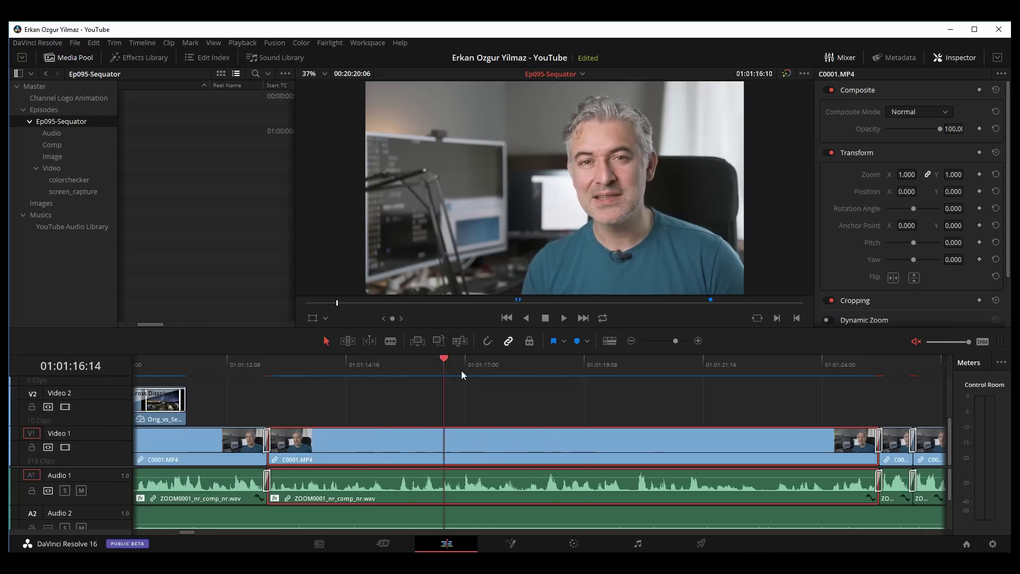
right_click(441, 440)
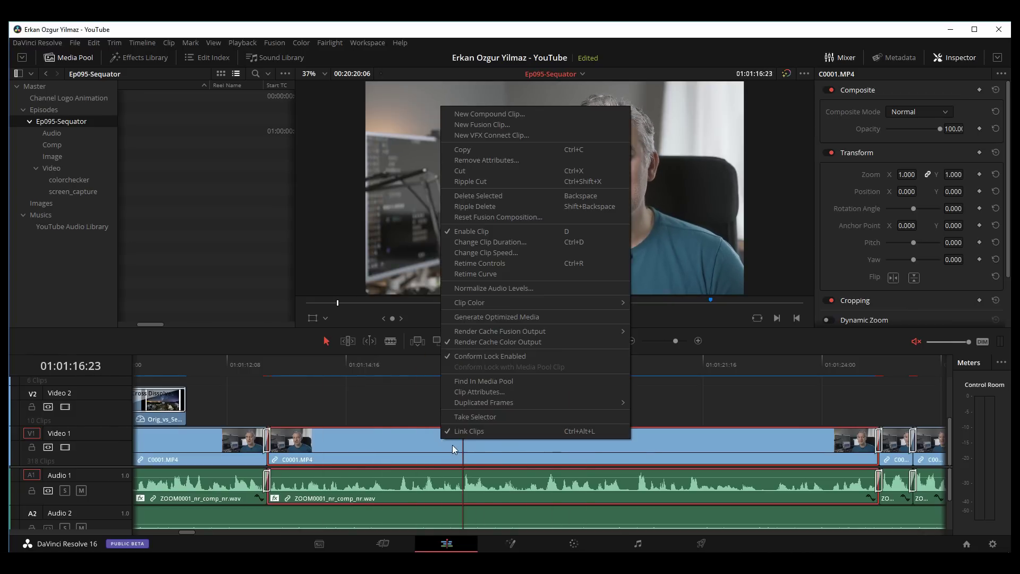
left_click(517, 341)
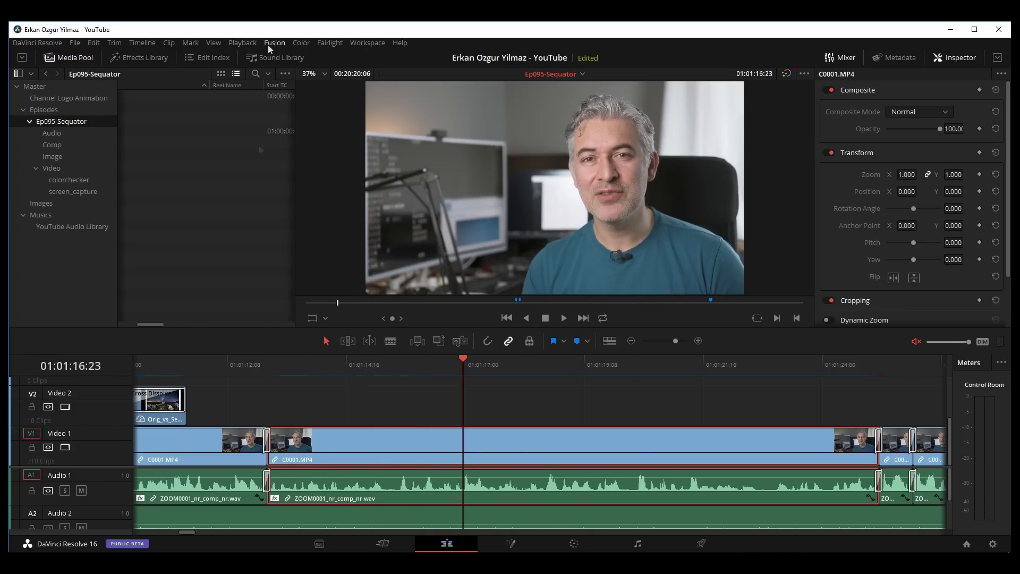
left_click(242, 42)
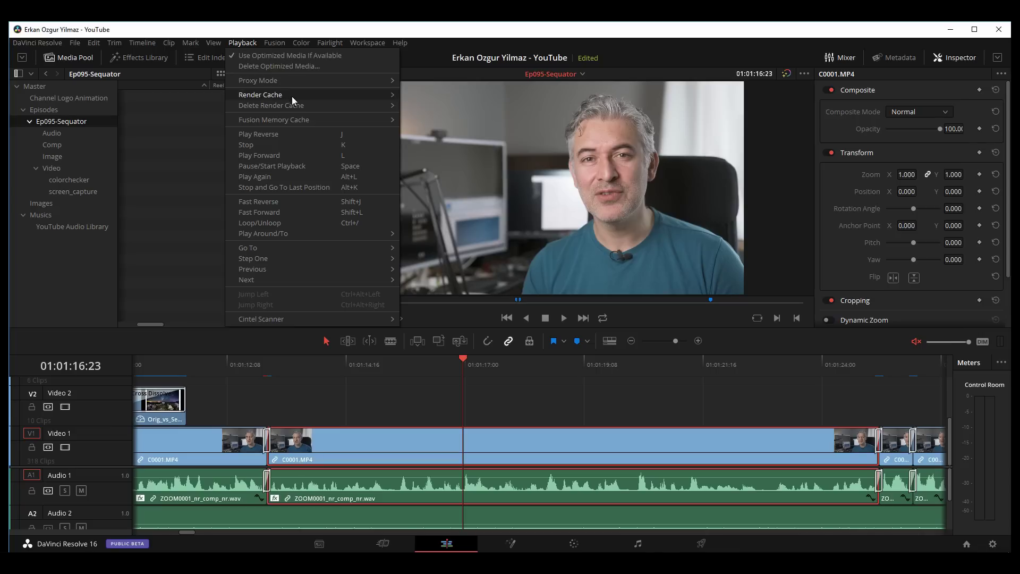
- Switch the render cache mode to None, then delete the render cache and confirm with Yes
mouse_move(308, 99)
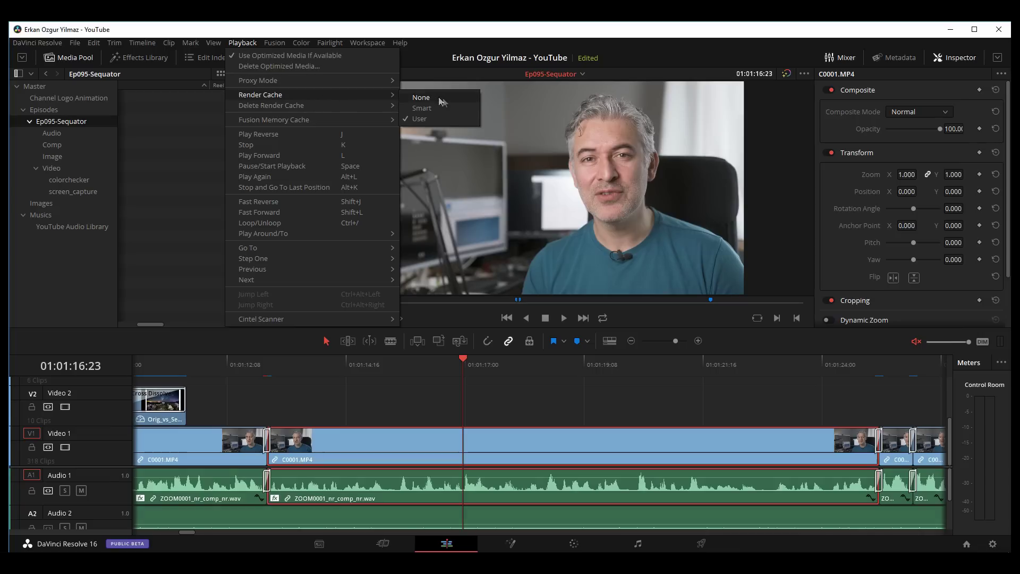
left_click(441, 101)
left_click(243, 43)
mouse_move(298, 107)
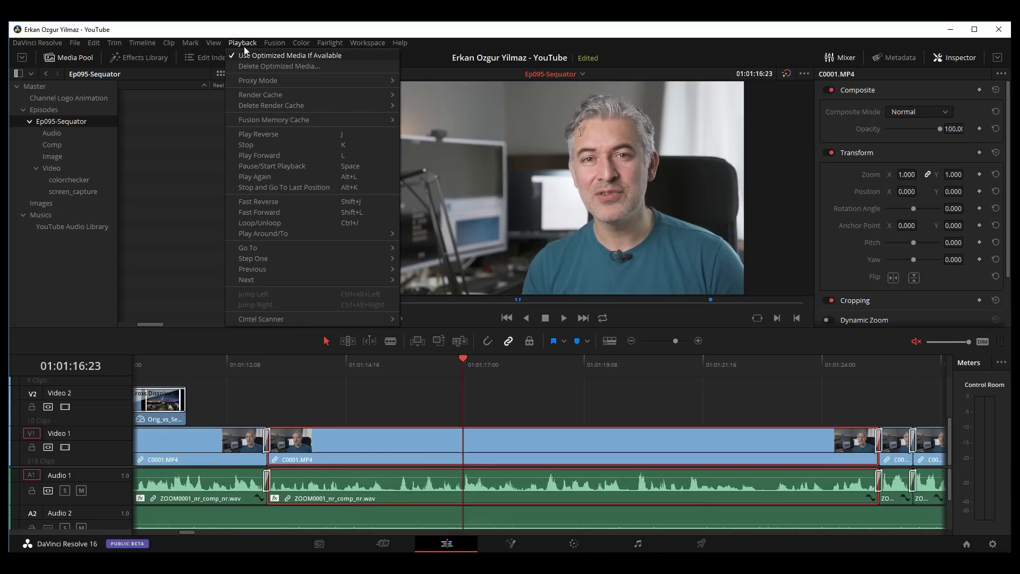
mouse_move(266, 106)
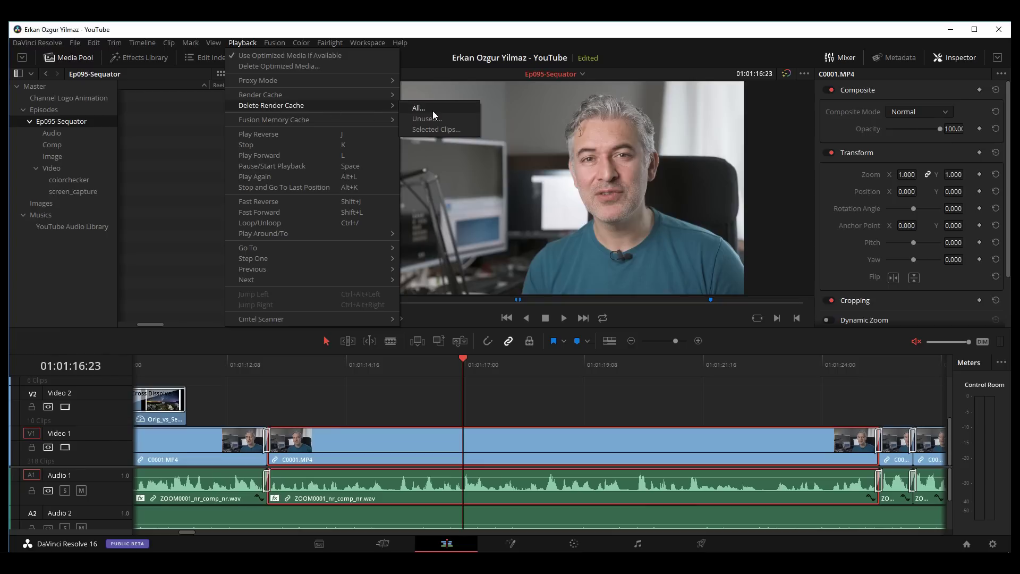
left_click(448, 109)
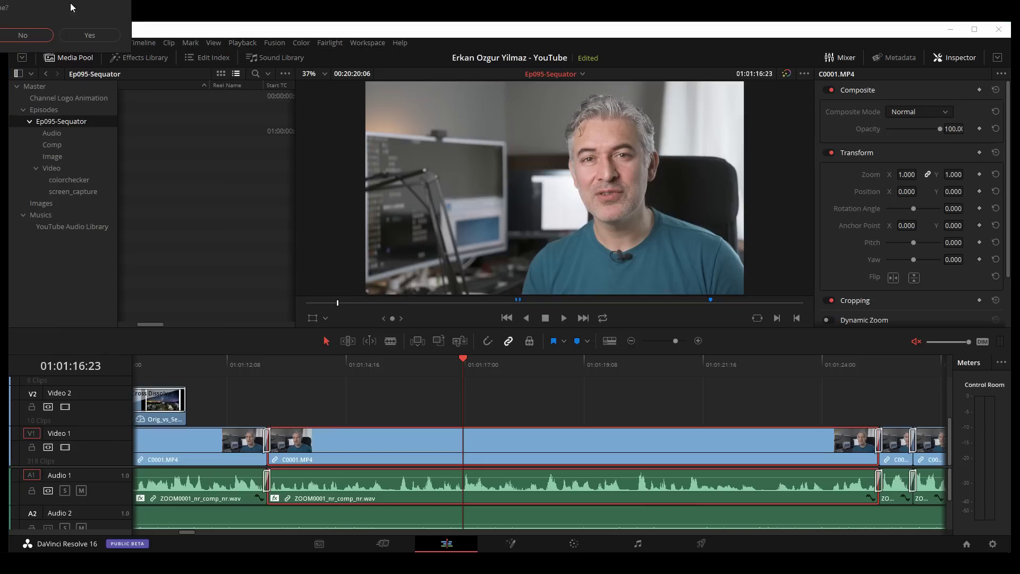
left_click(611, 246)
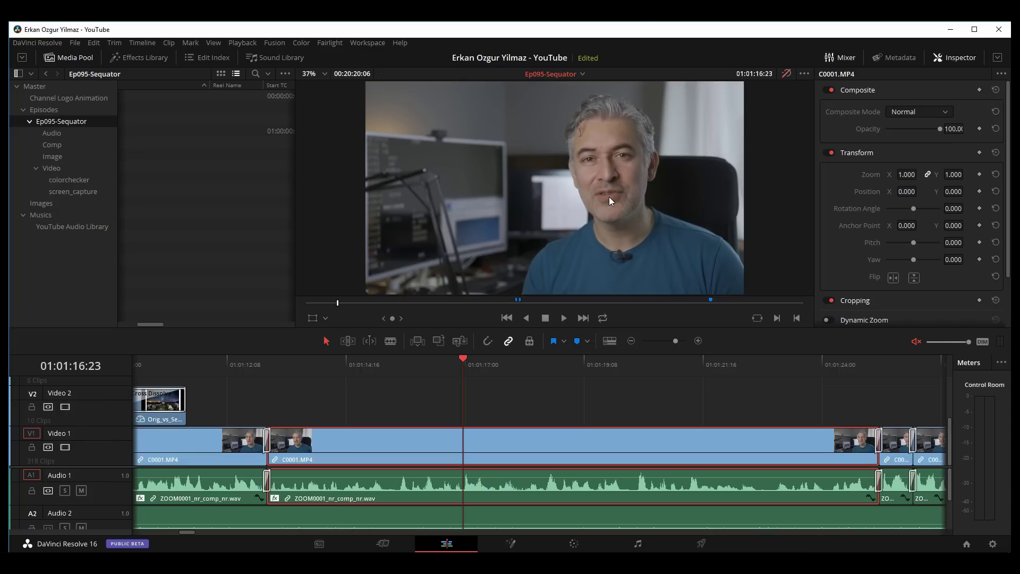
- Scrub through the C0001.MP4 talking-head section from 01:01:16:10 to about 01:01:18
left_click_drag(348, 364, 616, 342)
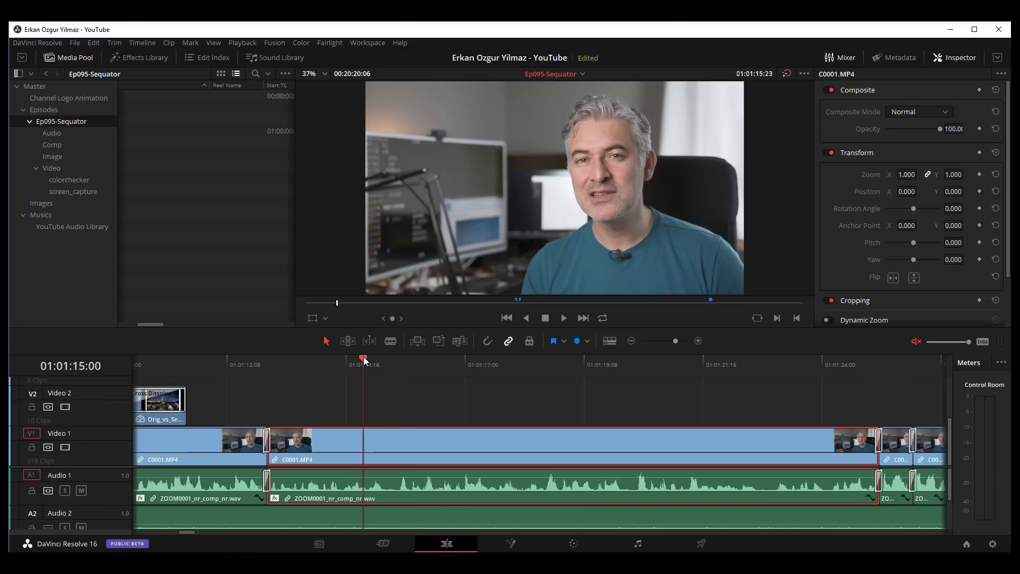
left_click_drag(364, 361, 473, 361)
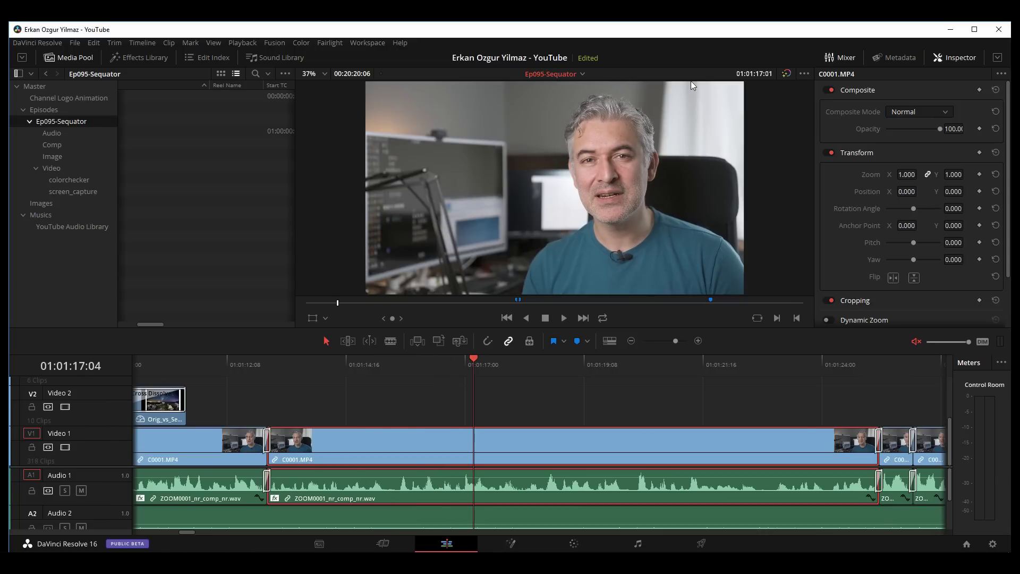
left_click(435, 363)
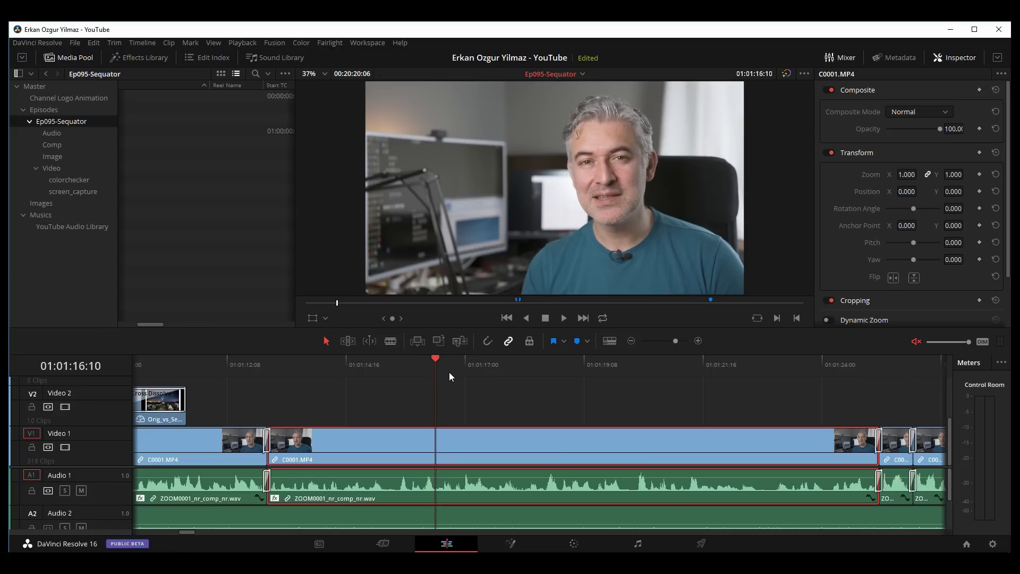
left_click_drag(449, 372, 522, 365)
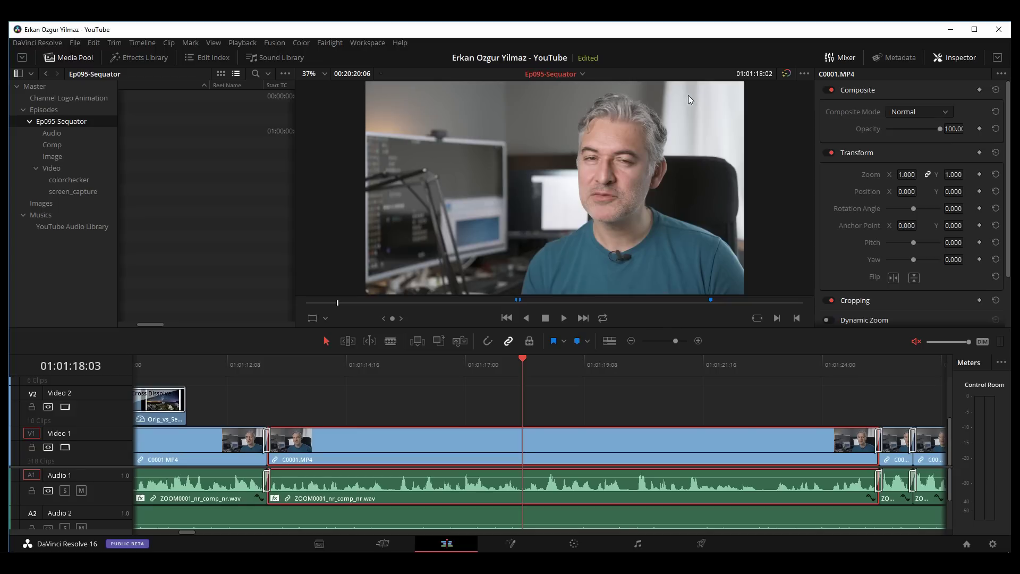
- Toggle the viewer's effects bypass and scrub the clip frame by frame to compare playback
left_click(786, 73)
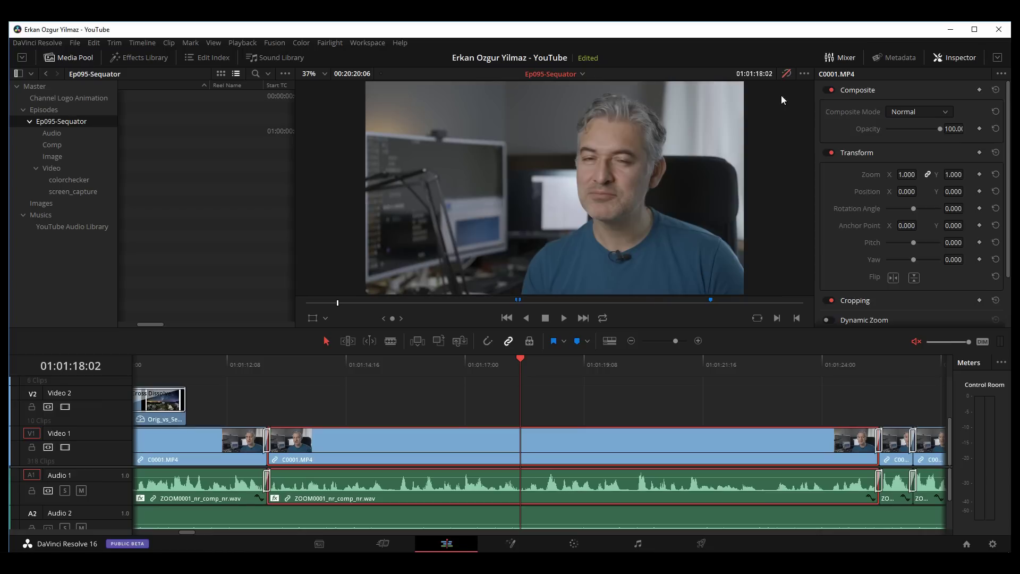
mouse_move(511, 364)
left_mouse_down()
mouse_move(719, 356)
mouse_move(377, 362)
mouse_move(562, 363)
left_mouse_up()
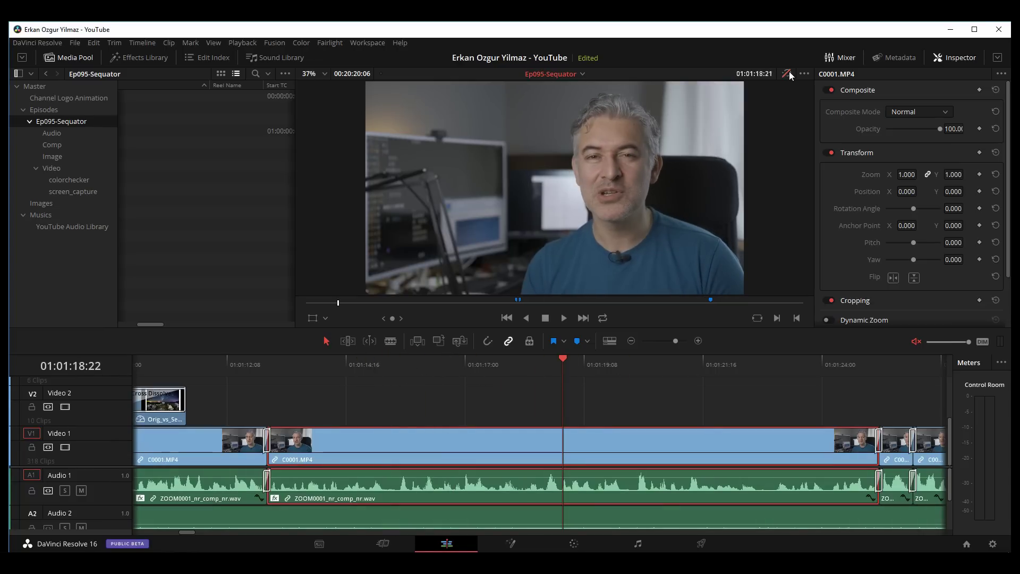
key("Left")
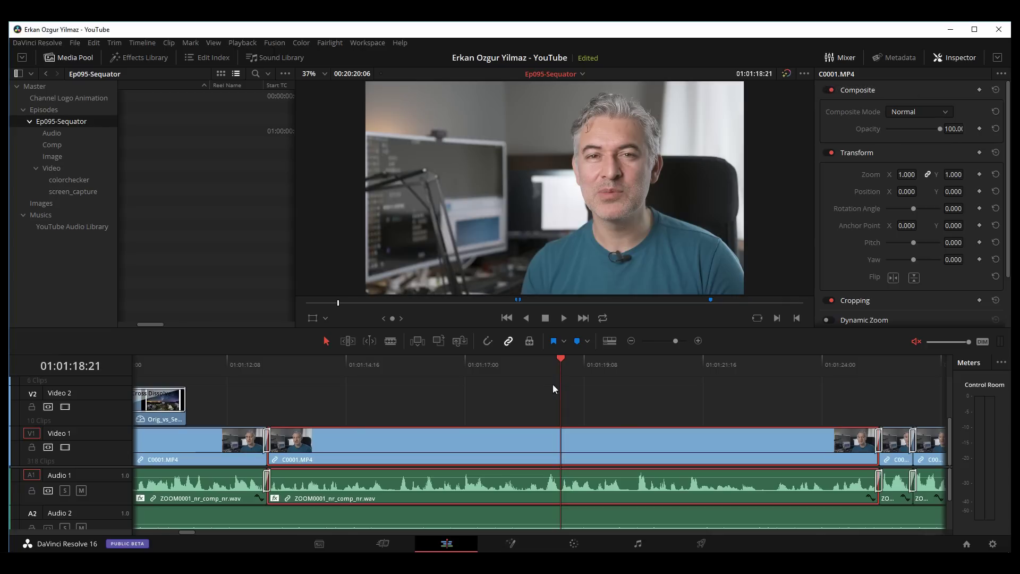
left_click_drag(539, 365, 543, 365)
- Play the timeline, stop at 01:01:27:21, and scrub around that point
key("space")
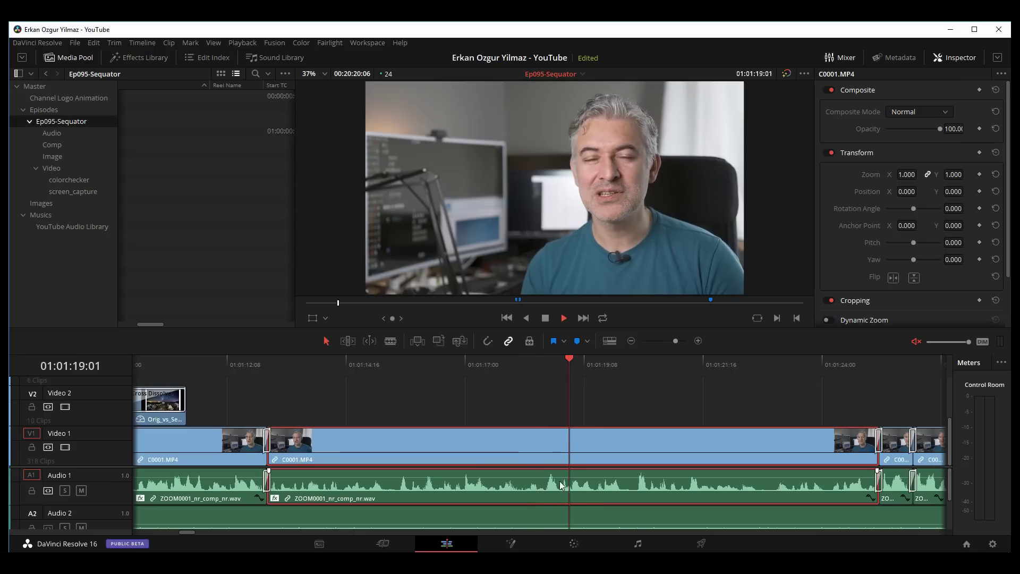
left_click(588, 375)
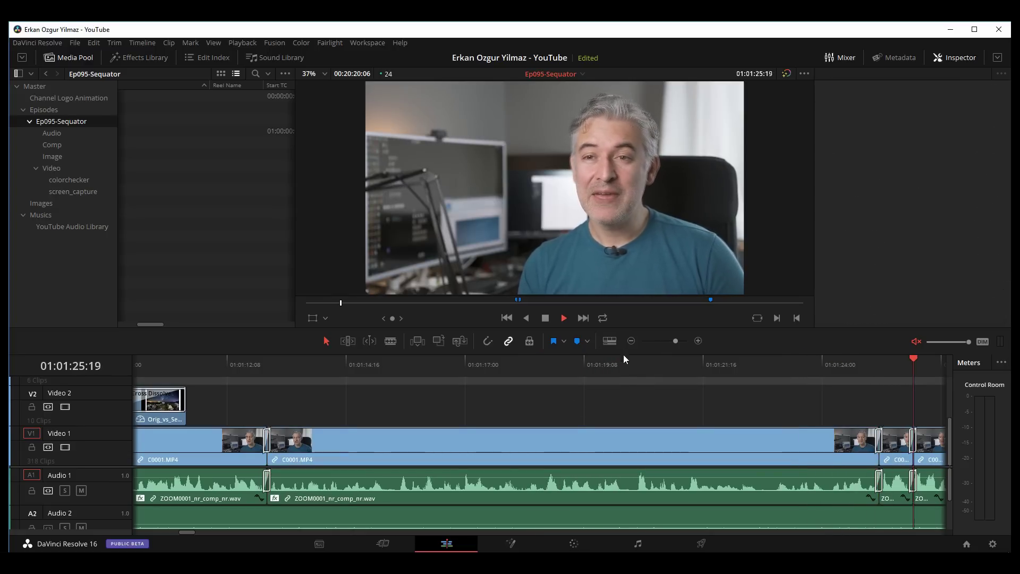
left_click(610, 378)
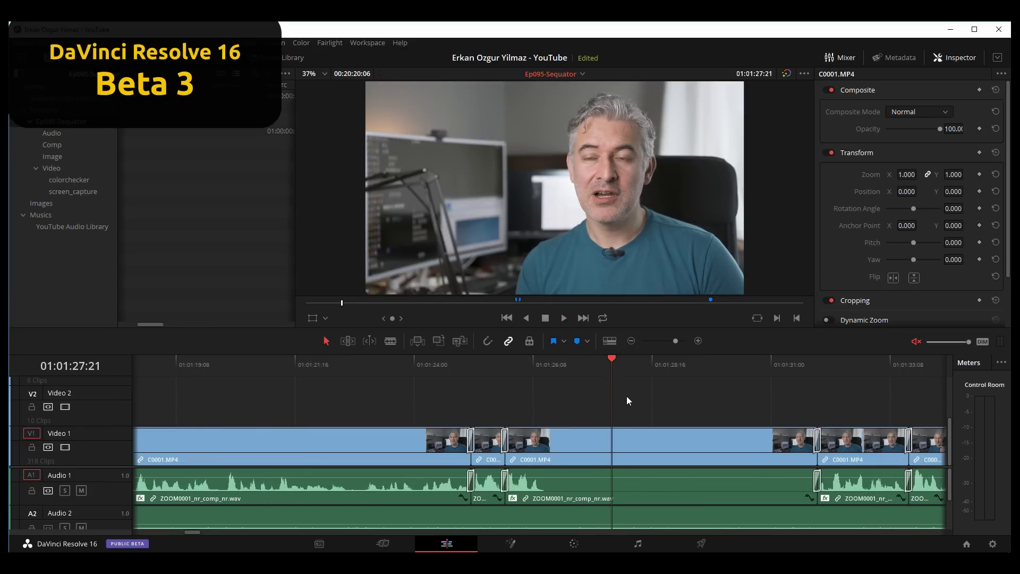
mouse_move(586, 371)
left_mouse_down()
mouse_move(718, 374)
mouse_move(583, 390)
left_mouse_up()
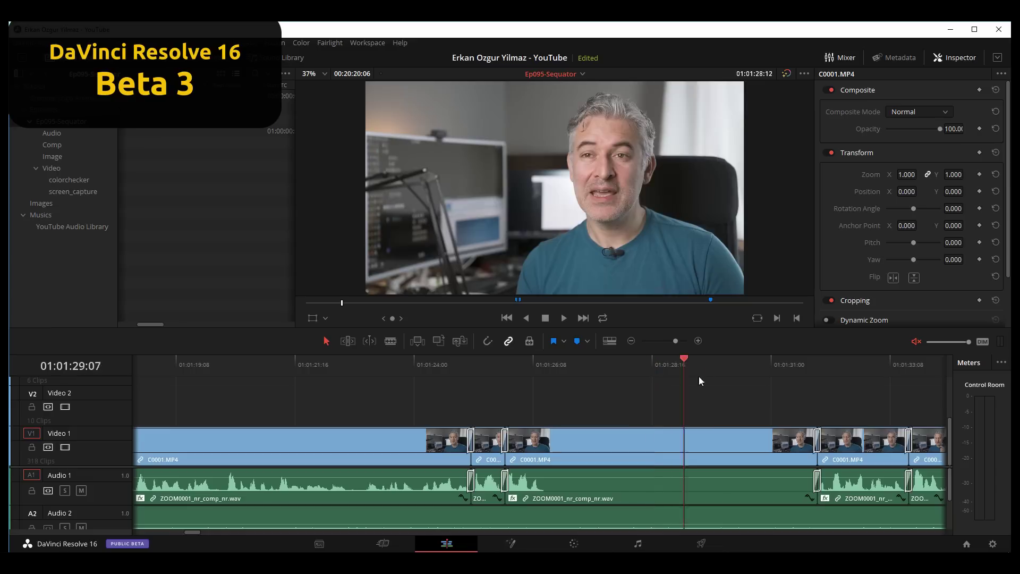
left_click_drag(583, 391, 587, 386)
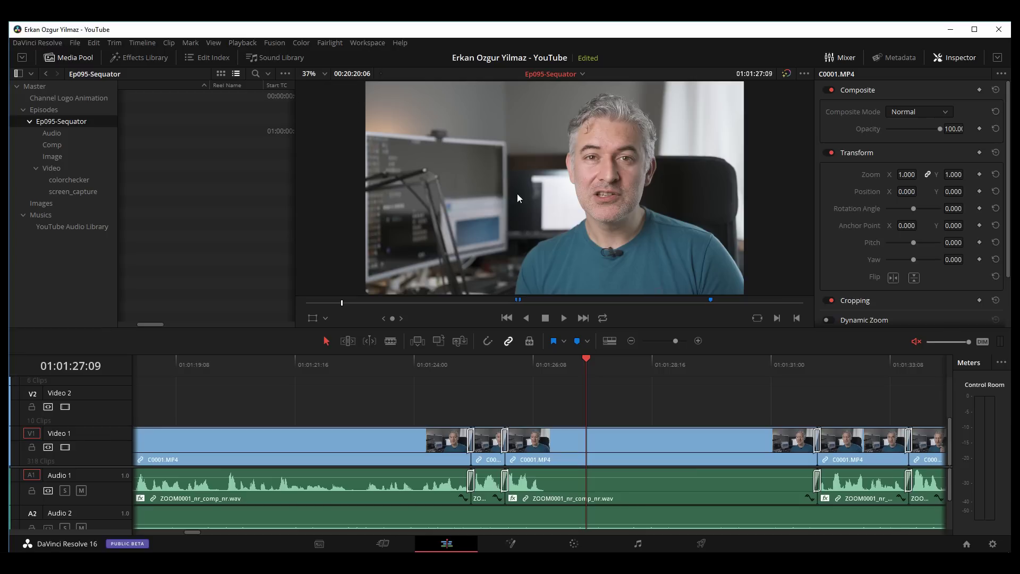
- Zoom the timeline out with Ctrl+minus and resume playback from about 01:01:30
key("ctrl+minus")
left_click(608, 370)
key("space")
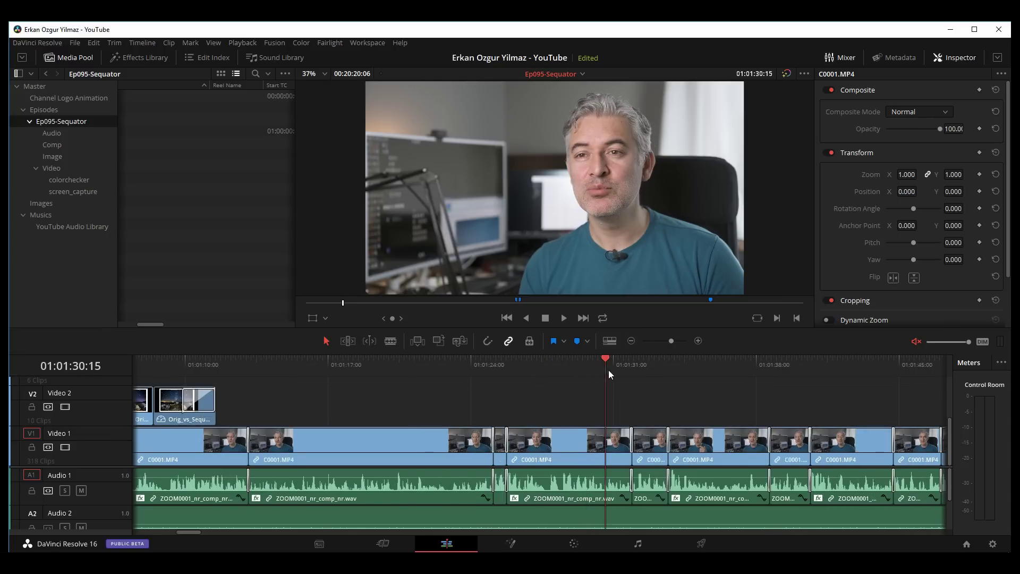
key("ctrl+minus")
key("ctrl+minus")
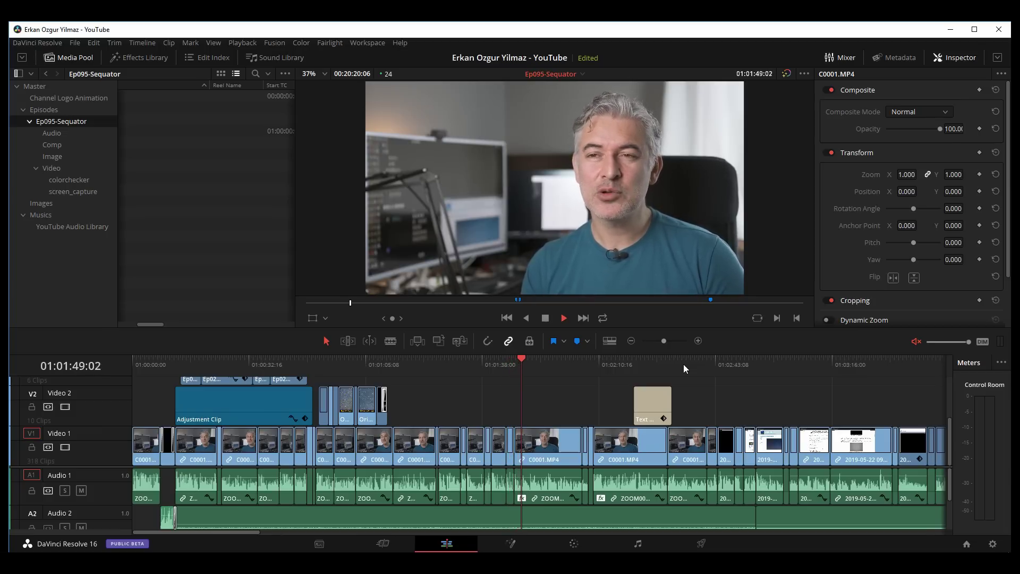
- Zoom in, scroll to the Text - Sequator title on Video 2, stop playback and scrub onto it
left_click(698, 340)
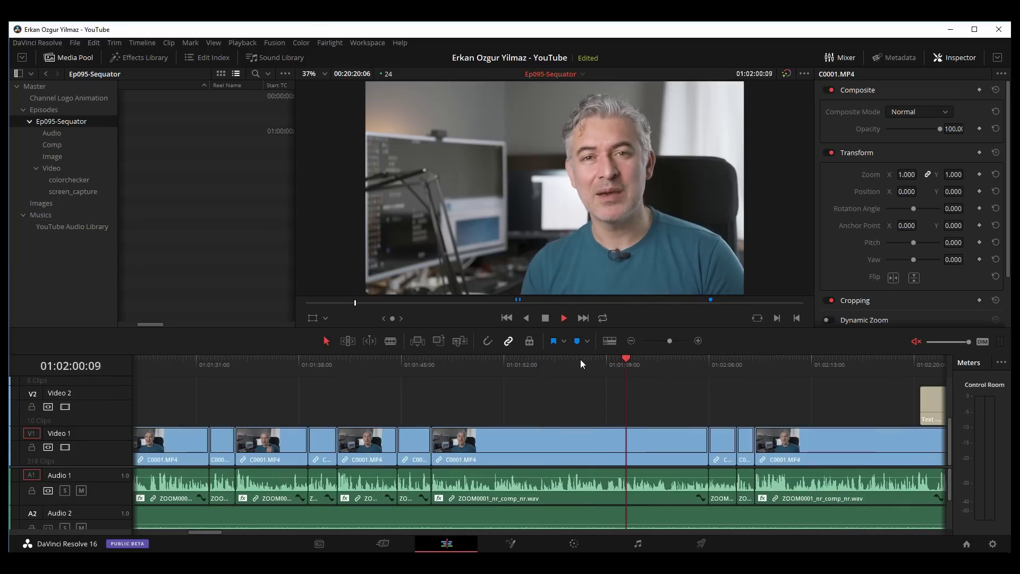
scroll(634, 400, "right", 2)
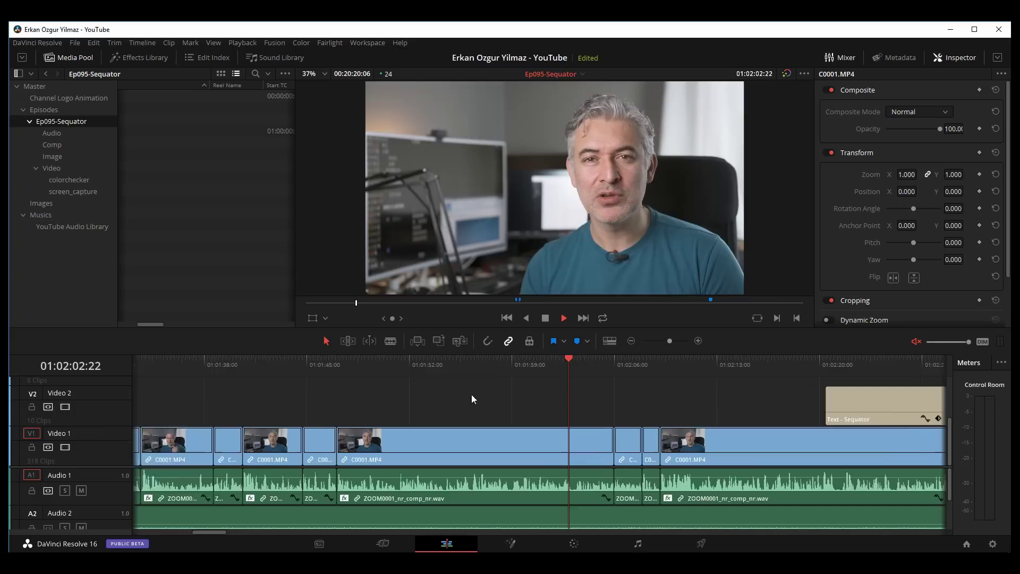
scroll(470, 394, "right", 2)
scroll(600, 406, "right", 1)
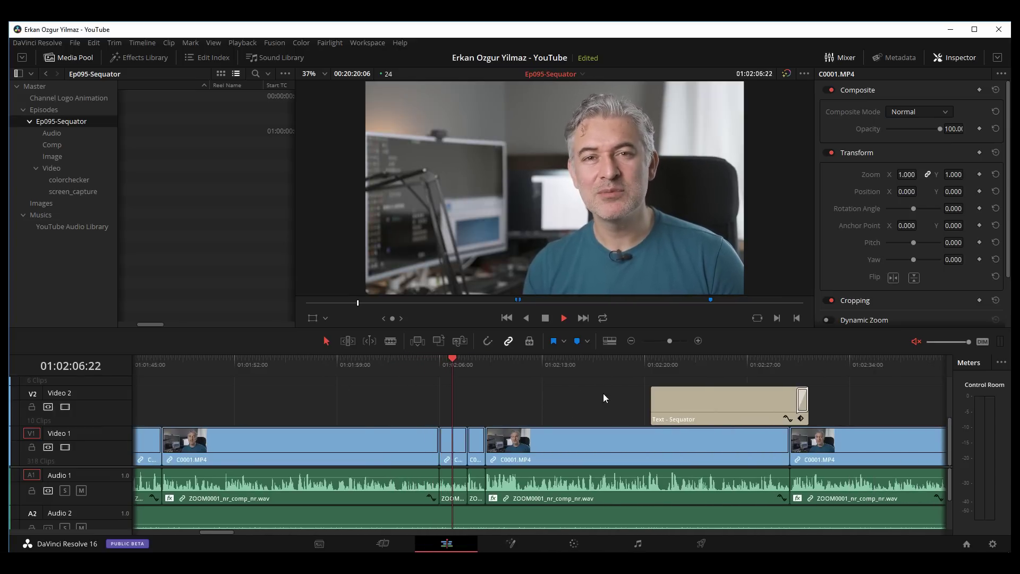
left_click(699, 341)
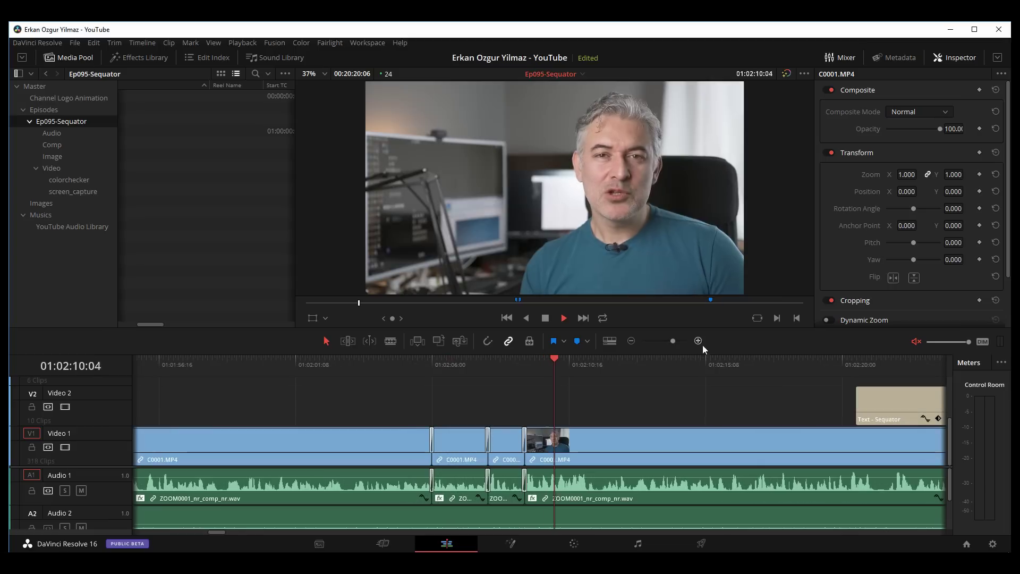
scroll(578, 401, "right", 2)
scroll(572, 403, "right", 2)
scroll(572, 402, "down", 1)
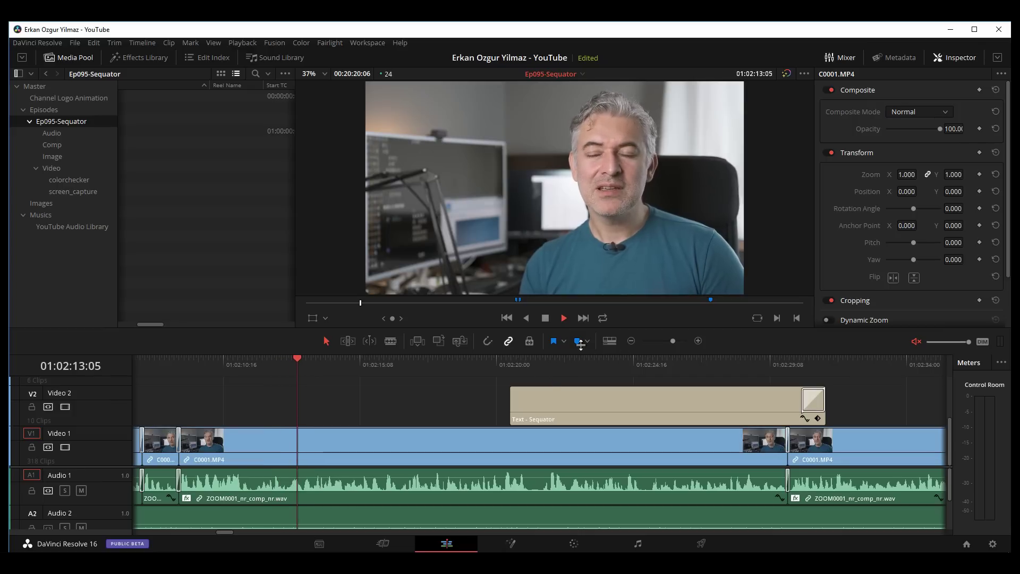
key("space")
left_click_drag(509, 359, 576, 359)
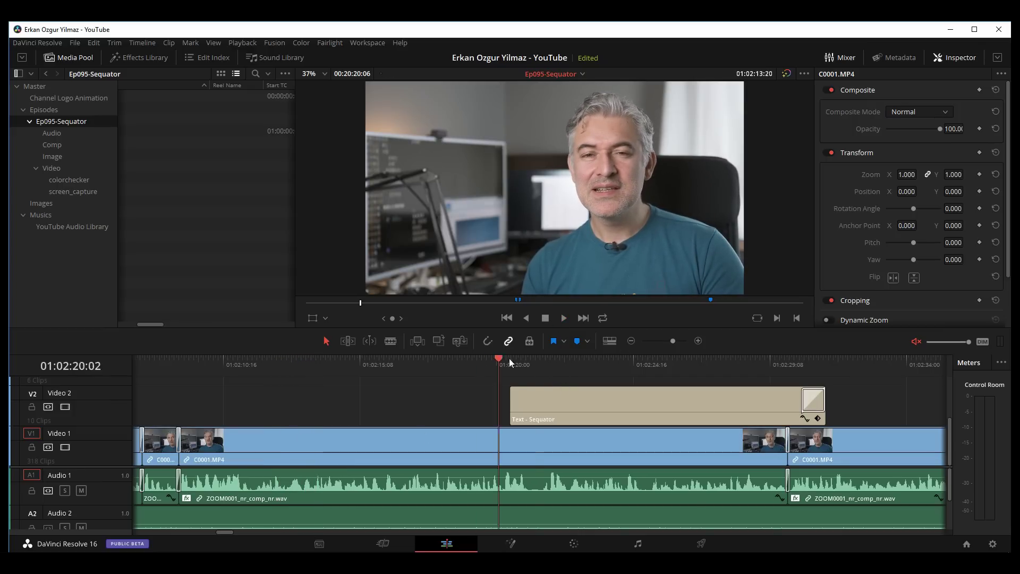
- Zoom out to the whole timeline and play from the start, stopping at 01:00:20:10 on the nightscape inset
left_click(631, 341)
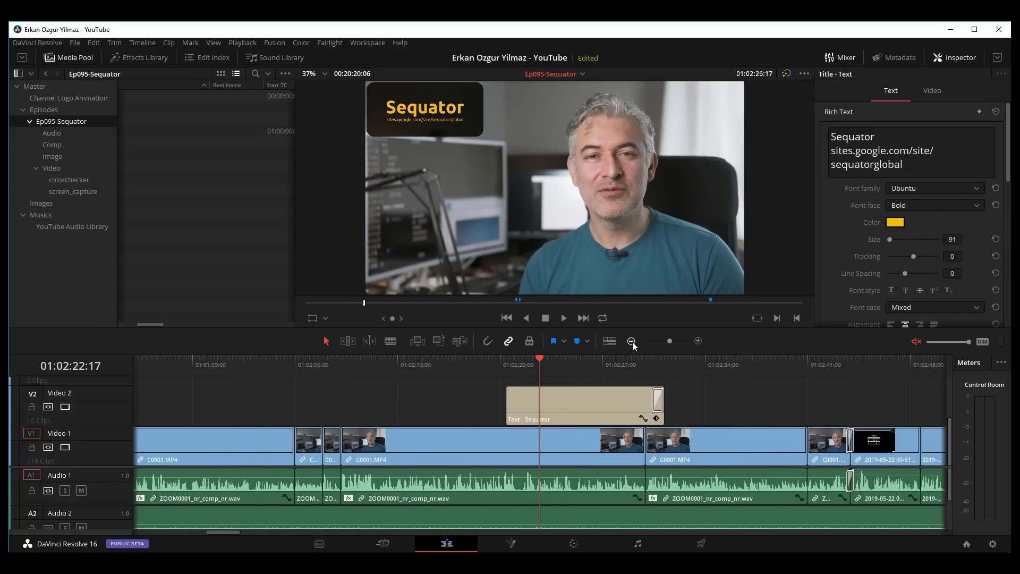
left_click(631, 341)
left_click(630, 341)
left_click(631, 340)
left_click(632, 342)
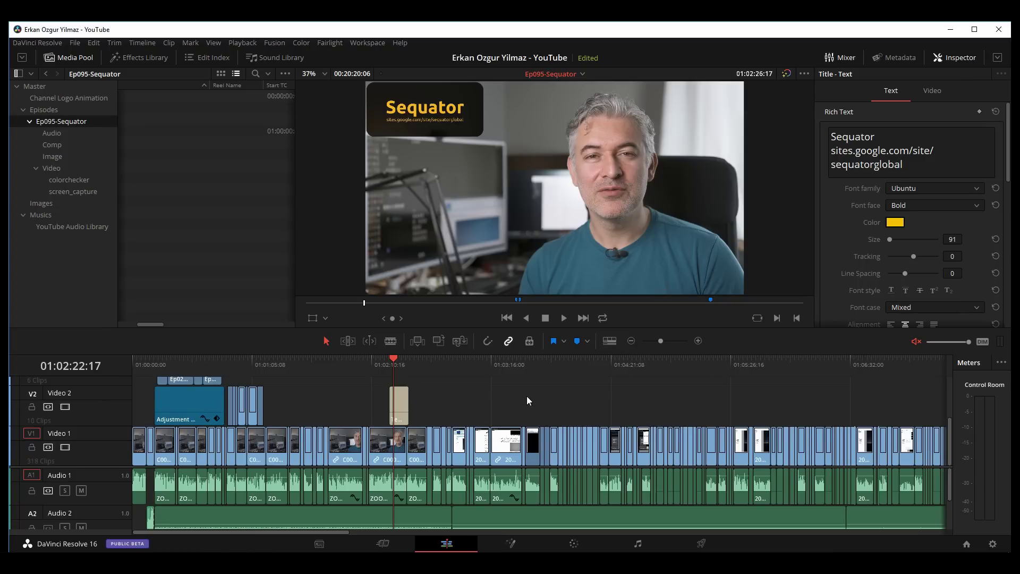
left_click_drag(167, 365, 175, 366)
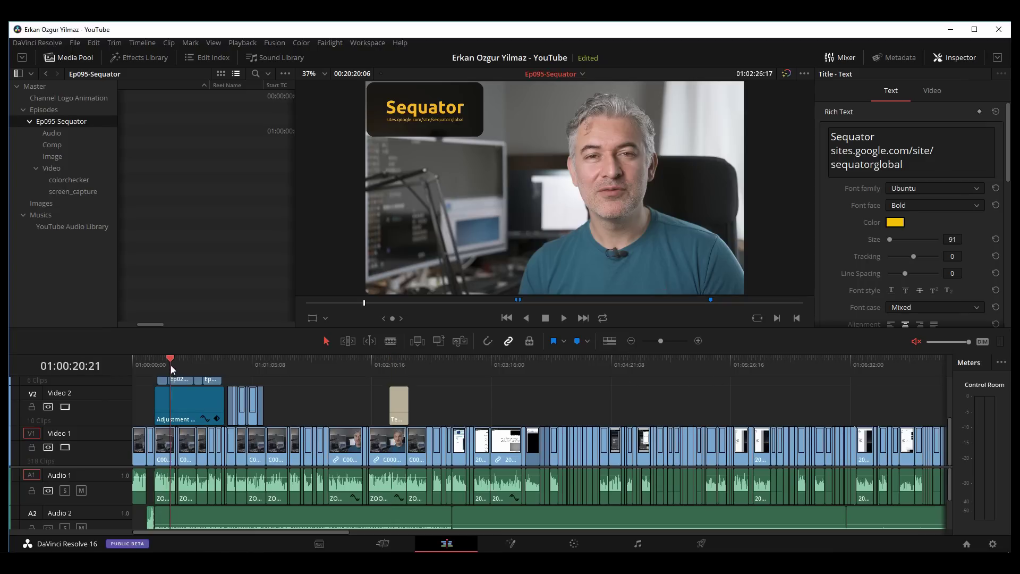
key("space")
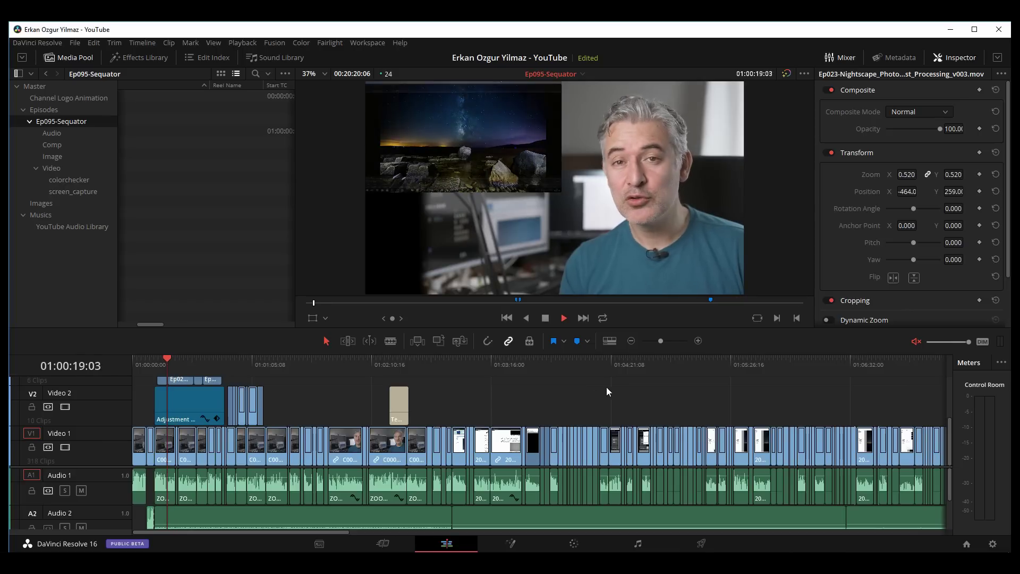
key("space")
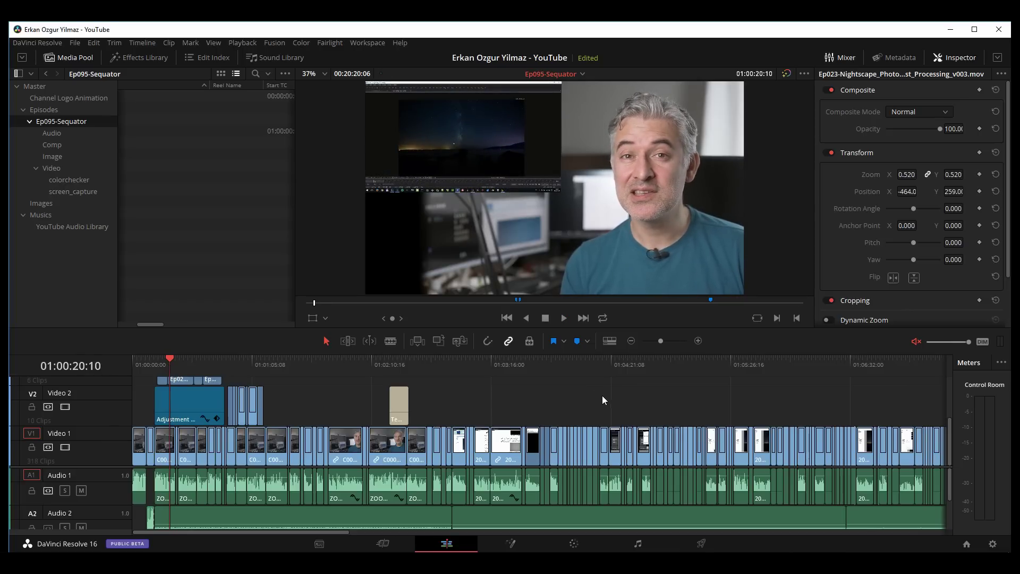